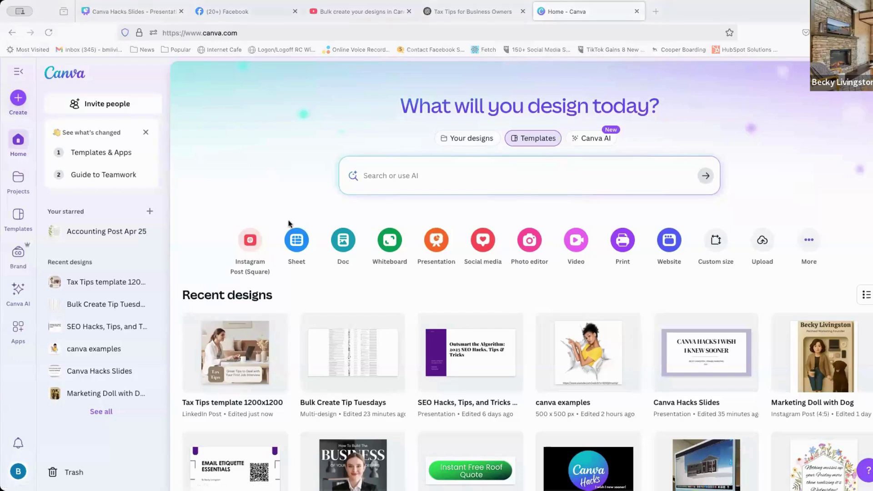
# - Open the Bulk Create Tip Tuesdays design from Recent designs on the Canva home page
pyautogui.moveTo(288, 222)
pyautogui.mouseDown()
pyautogui.moveTo(271, 249)
pyautogui.moveTo(322, 279)
pyautogui.moveTo(279, 200)
pyautogui.mouseUp()
# - Open Bulk Create Tip Tuesdays, look over the tax-tips data table, then view the page 2 Tax Tips template
pyautogui.click(320, 341)
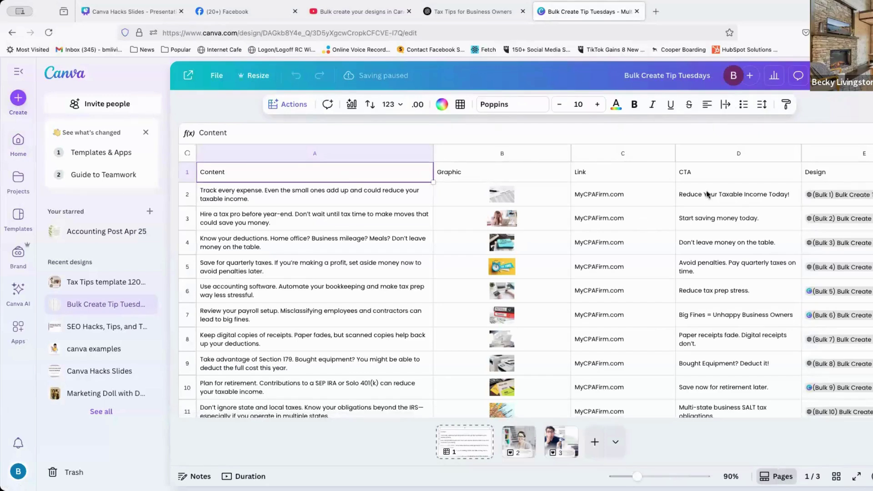
pyautogui.hscroll(1, 406, 174)
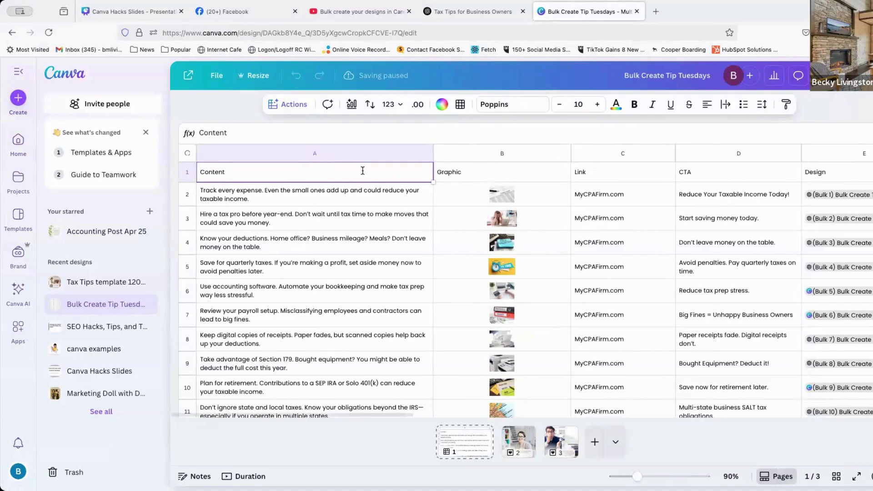
pyautogui.moveTo(416, 170); pyautogui.dragTo(570, 178)
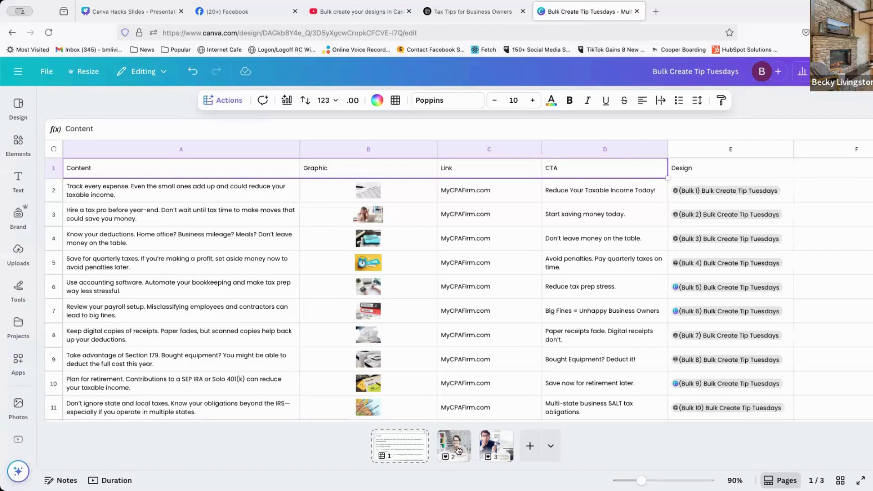
pyautogui.click(453, 446)
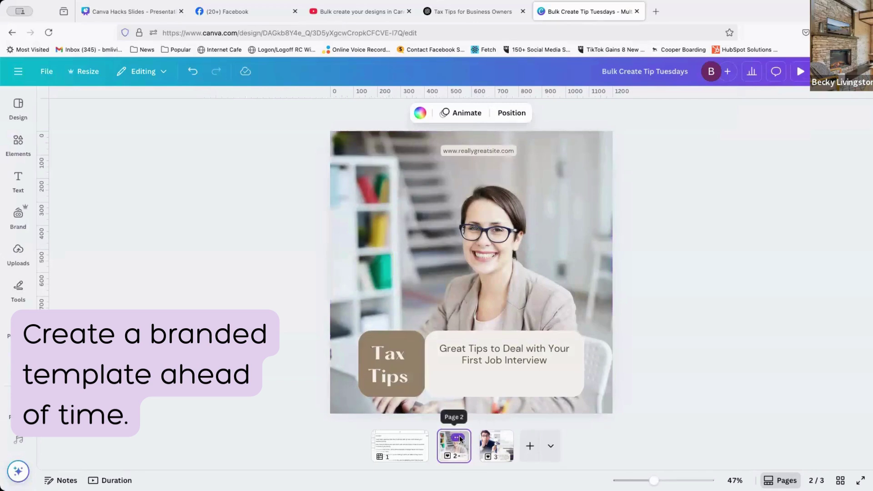
# - Delete the Tax Tips template page and the remaining design page, keeping only the data sheet
pyautogui.click(459, 439)
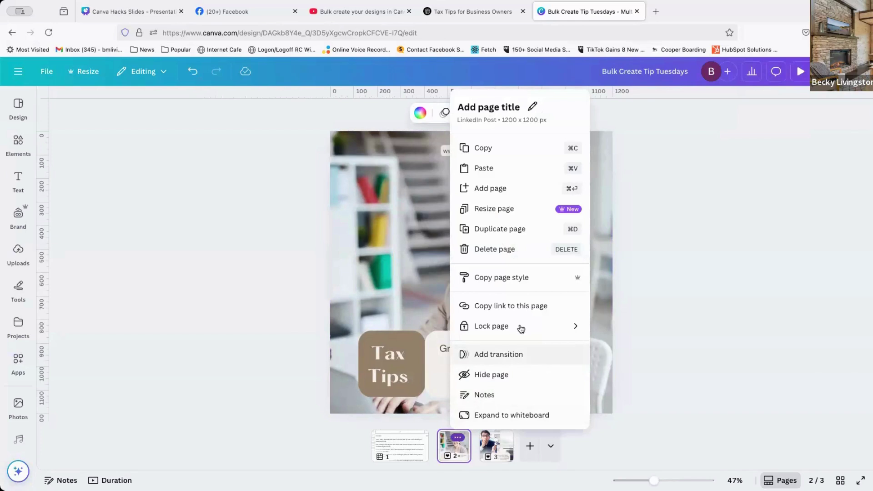
pyautogui.click(506, 249)
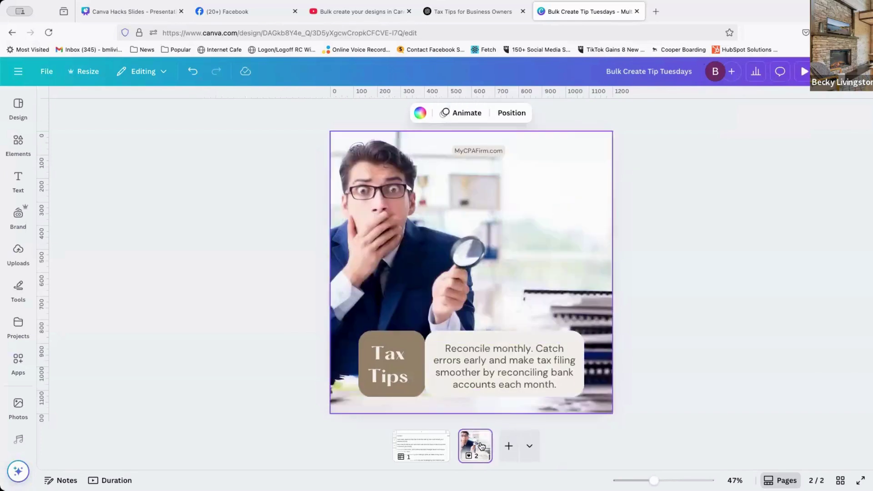
pyautogui.click(478, 437)
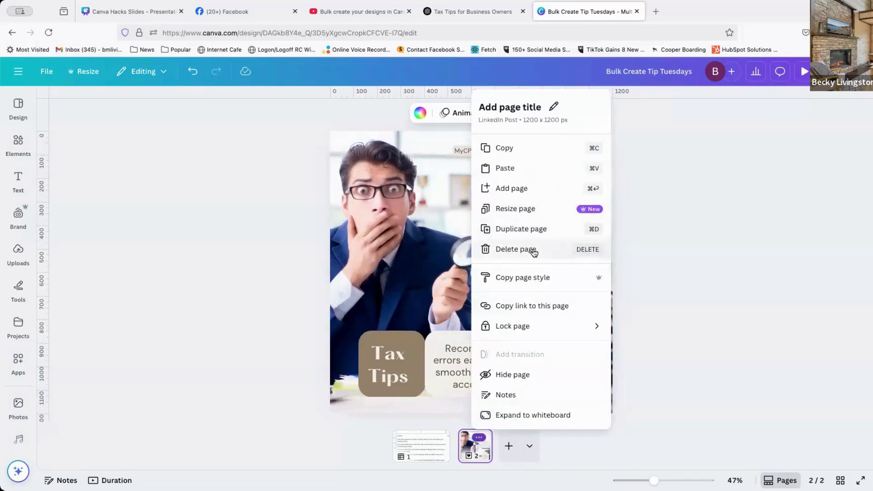
pyautogui.click(532, 251)
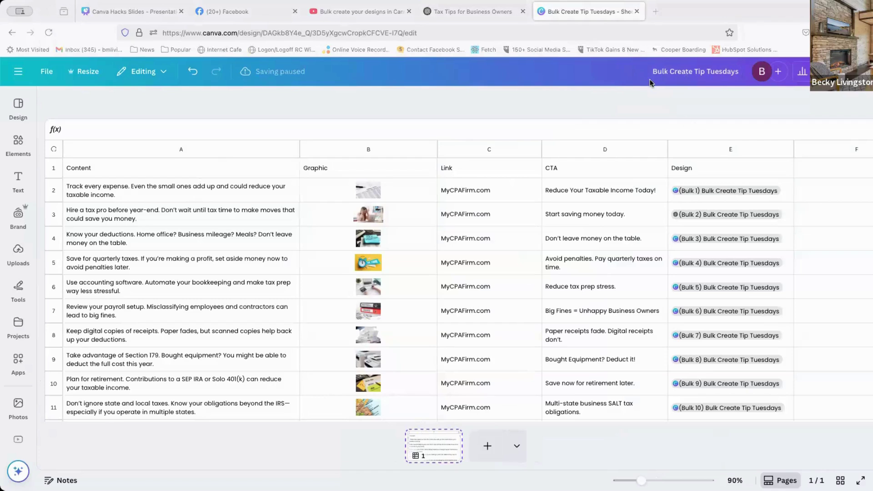
# - Browse the previously uploaded images in the Uploads panel beside the data sheet
pyautogui.moveTo(644, 80); pyautogui.dragTo(750, 82)
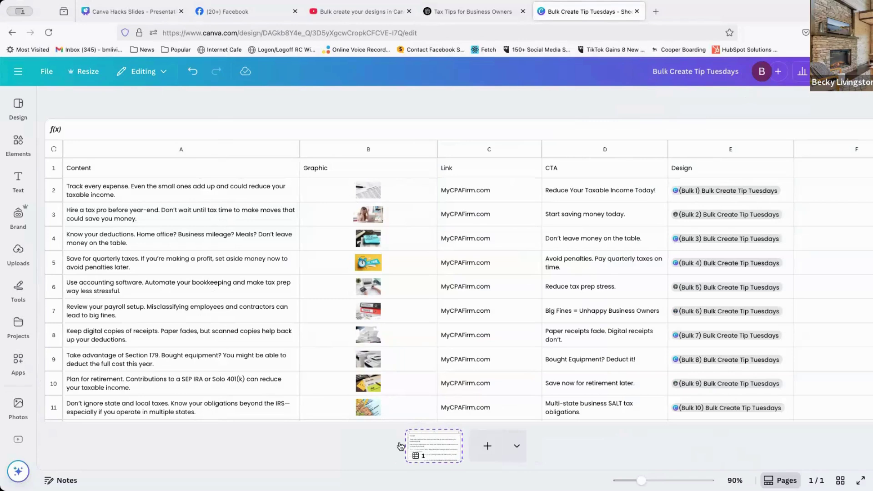
pyautogui.click(15, 257)
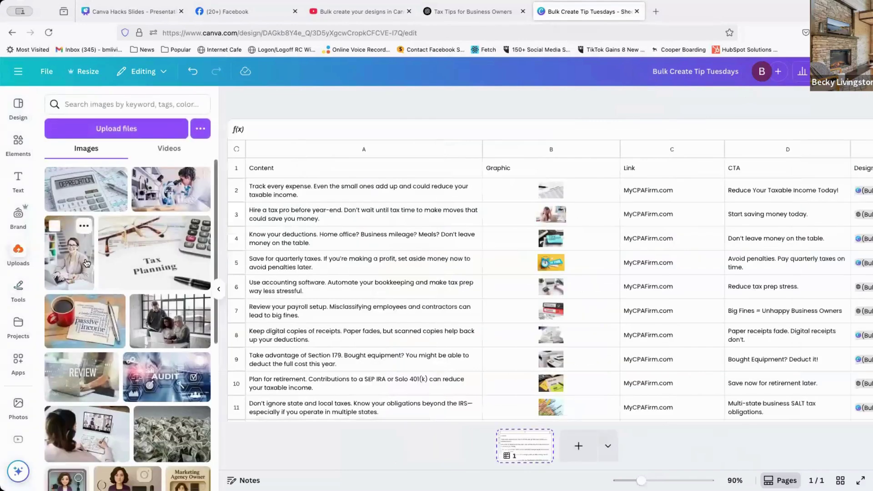
pyautogui.scroll(-5, 122, 454)
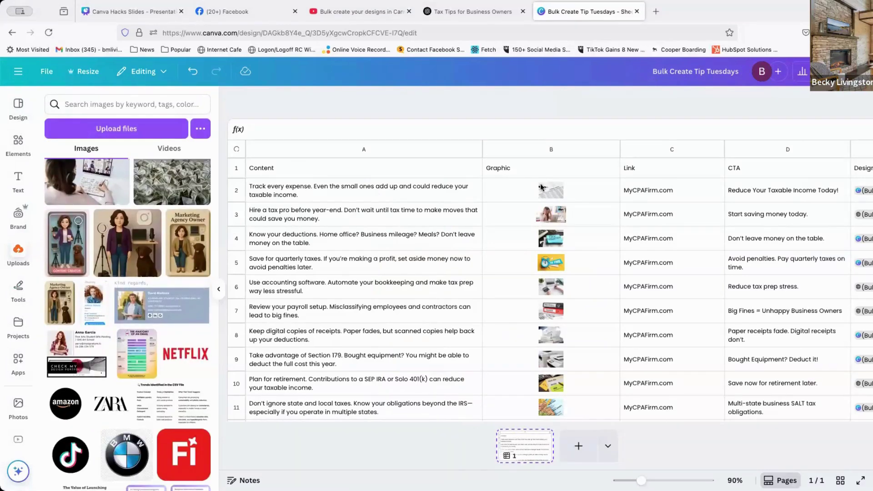
# - Search Elements for 'expenses' and show only the Photos results
pyautogui.click(19, 141)
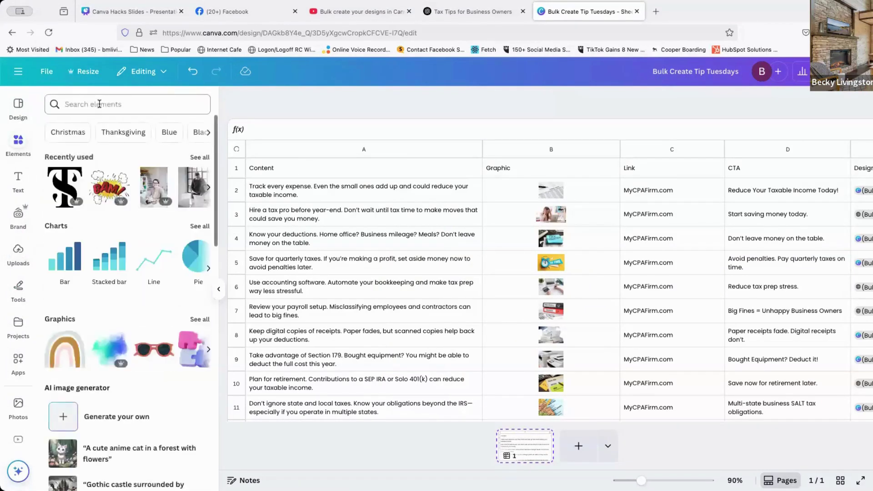
pyautogui.click(99, 104)
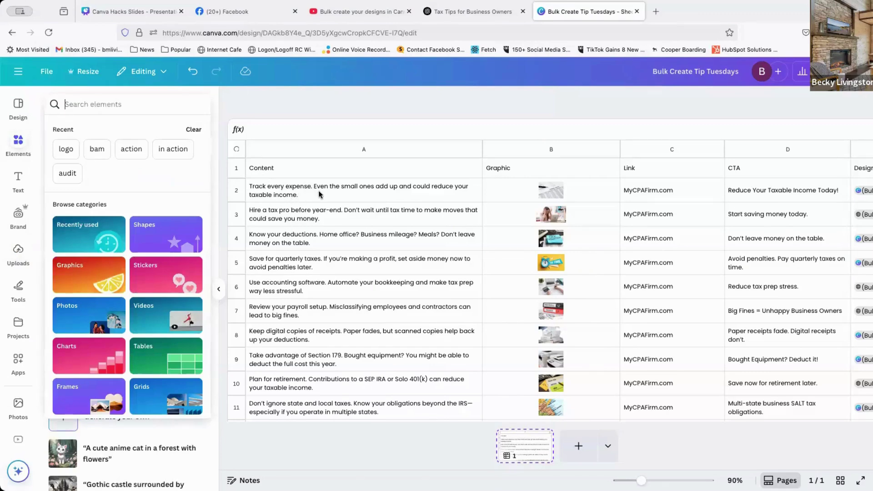
pyautogui.write('expenses')
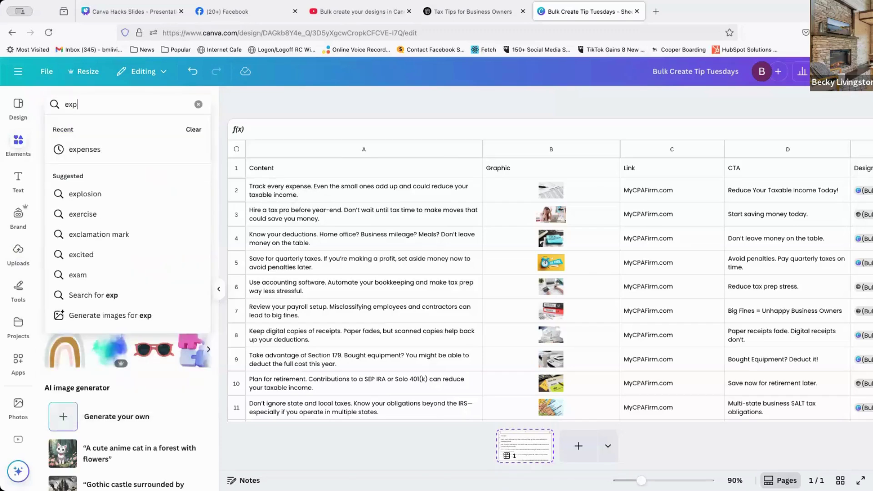
pyautogui.press('Return')
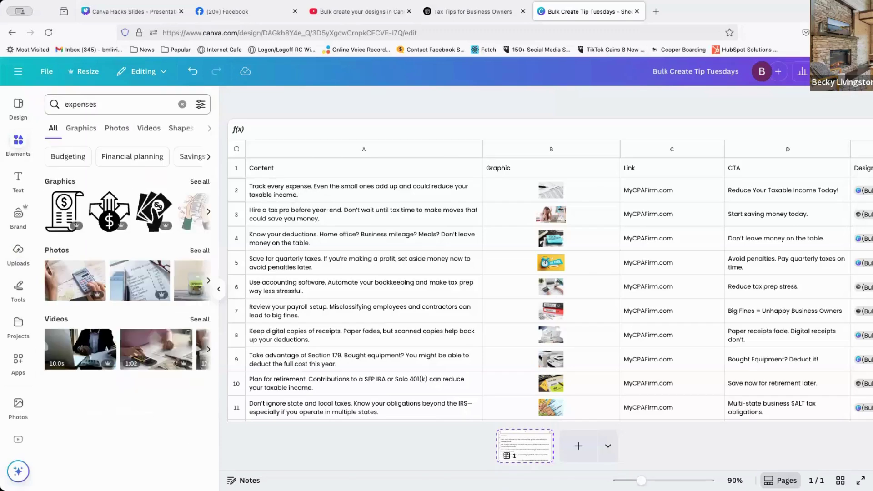
pyautogui.click(114, 128)
pyautogui.scroll(-7, 156, 354)
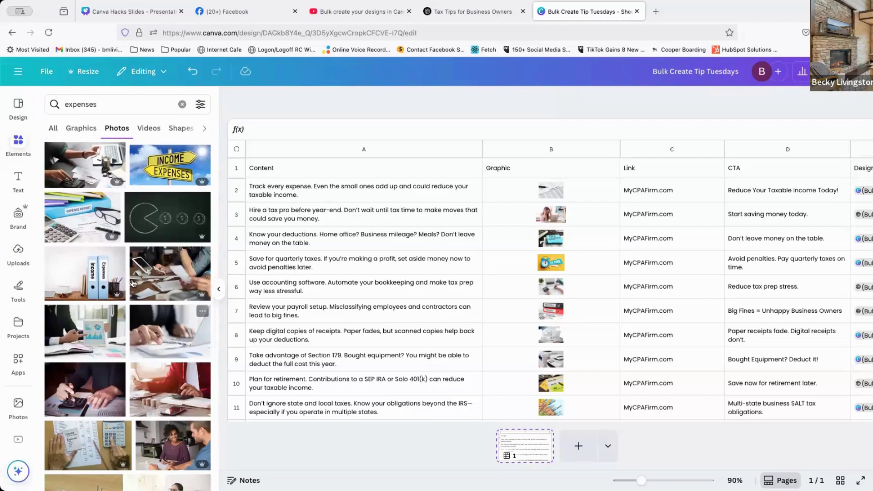
# - Drop the Income/Expenses binder photo into cell B2, then delete it again
pyautogui.moveTo(81, 272); pyautogui.dragTo(532, 199)
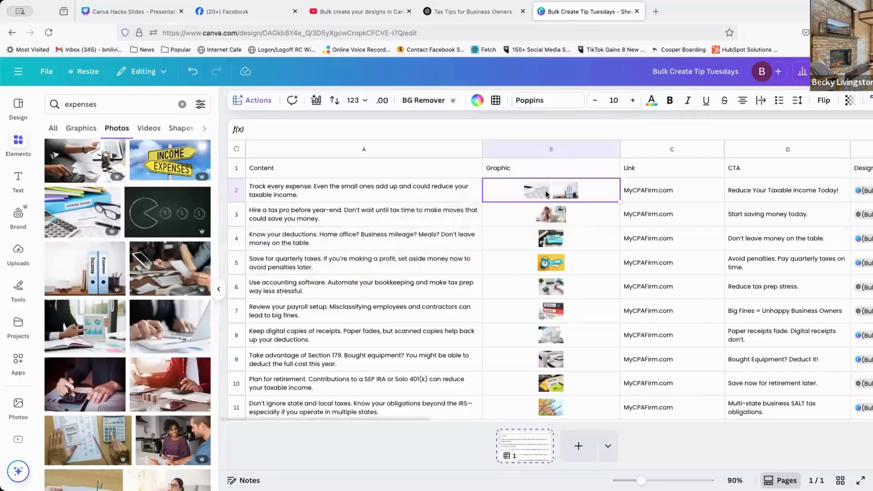
pyautogui.click(539, 197)
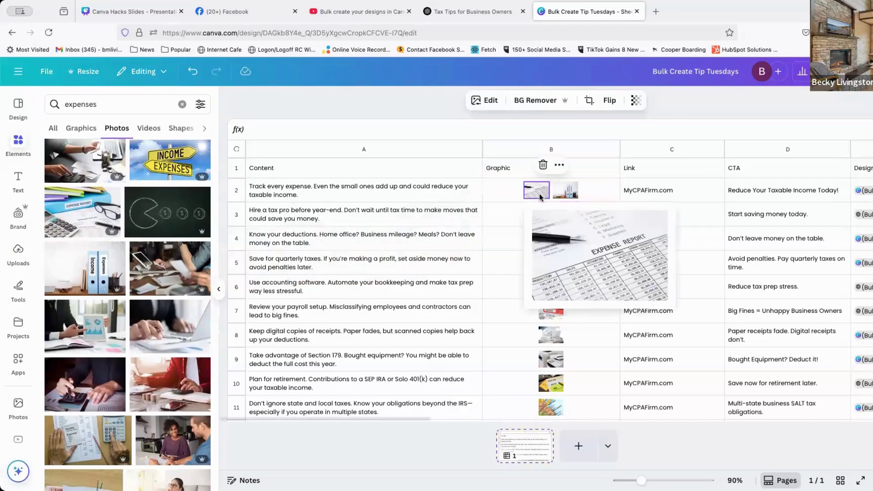
pyautogui.click(571, 192)
pyautogui.press('Delete')
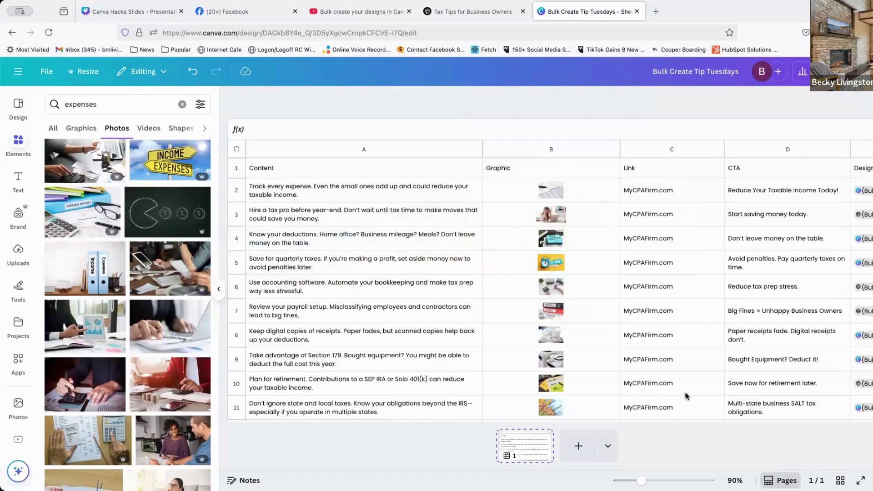
pyautogui.hscroll(3, 685, 396)
pyautogui.hscroll(-2, 732, 192)
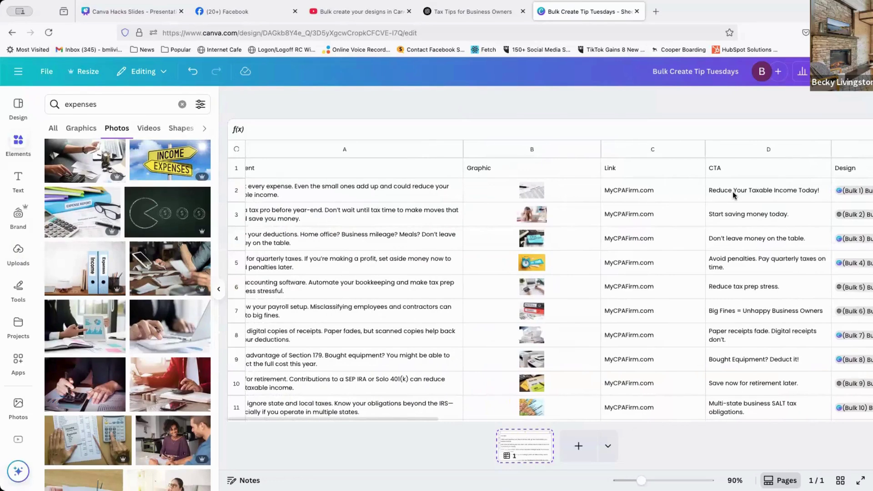
pyautogui.hscroll(-1, 291, 196)
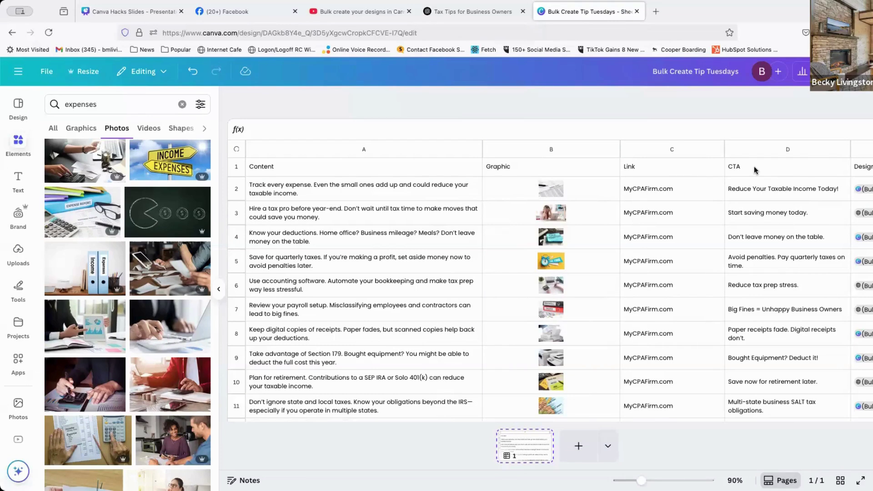
pyautogui.click(756, 147)
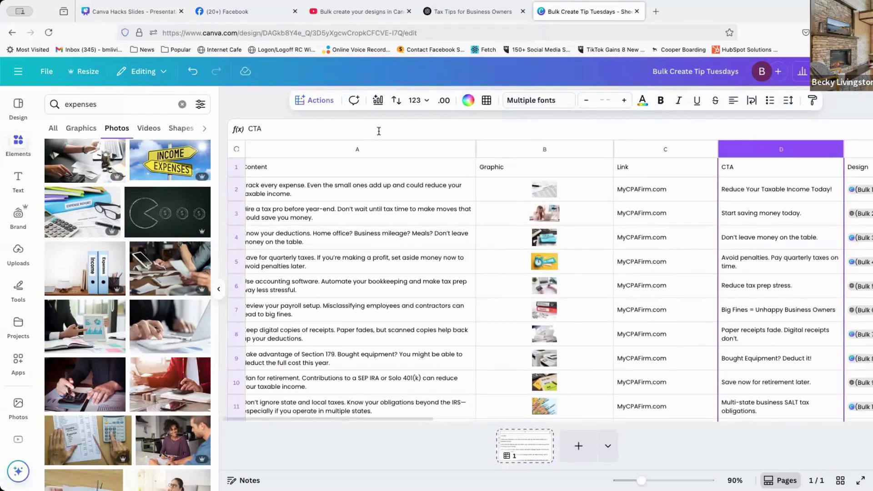
pyautogui.click(328, 126)
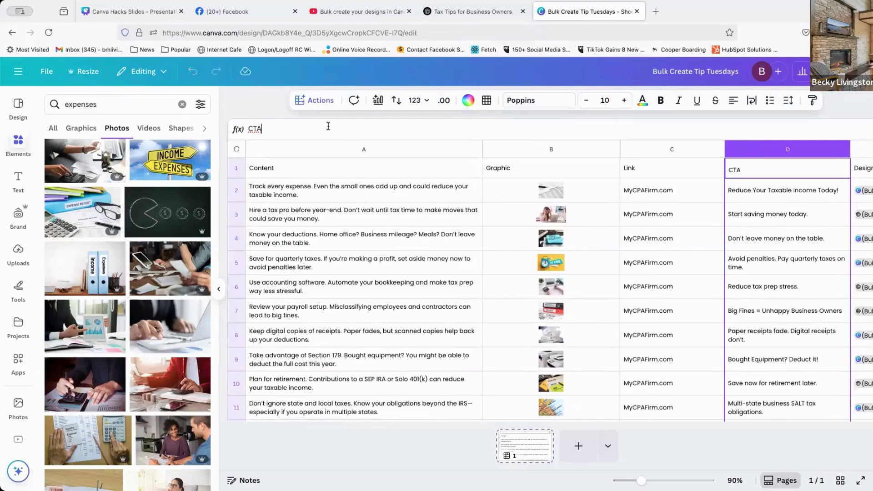
pyautogui.scroll(-5, 388, 302)
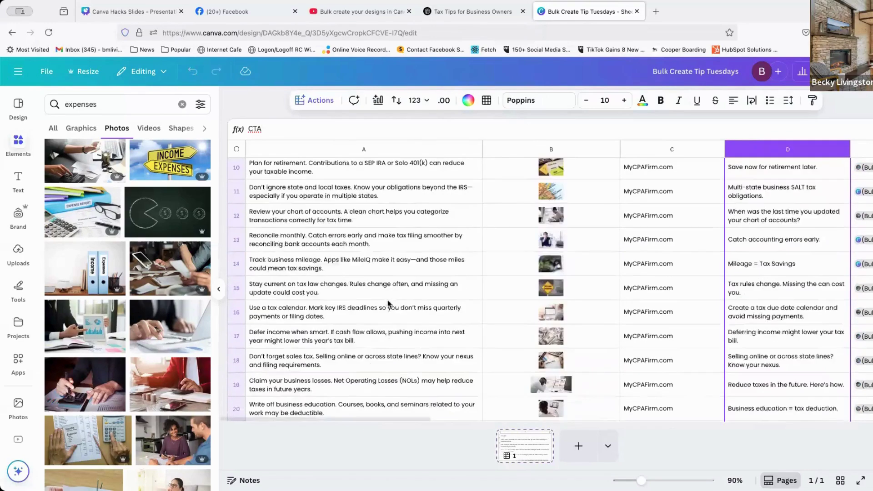
pyautogui.scroll(-8, 389, 302)
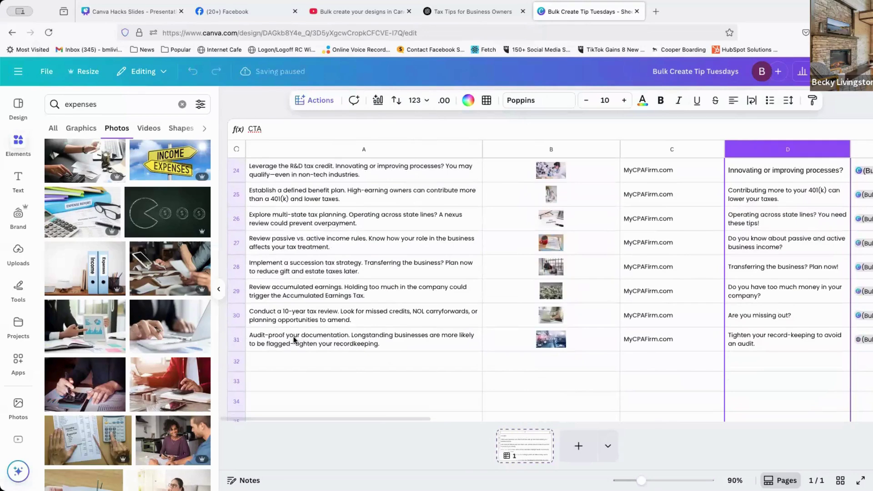
pyautogui.scroll(12, 357, 245)
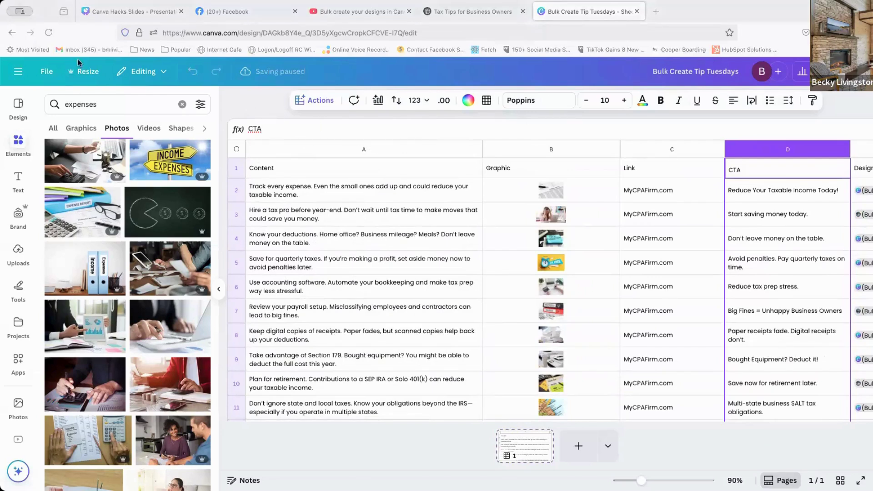
pyautogui.moveTo(49, 5); pyautogui.dragTo(177, 7)
pyautogui.scroll(-3, 21, 359)
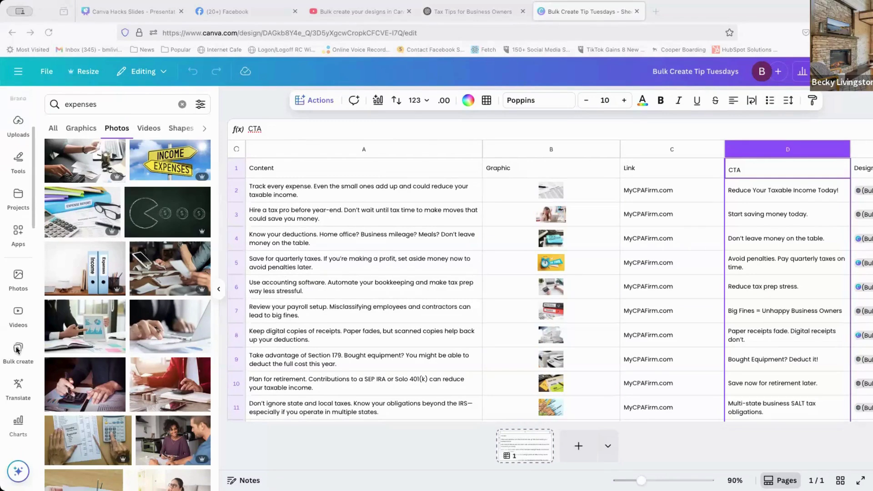
pyautogui.scroll(-1, 16, 349)
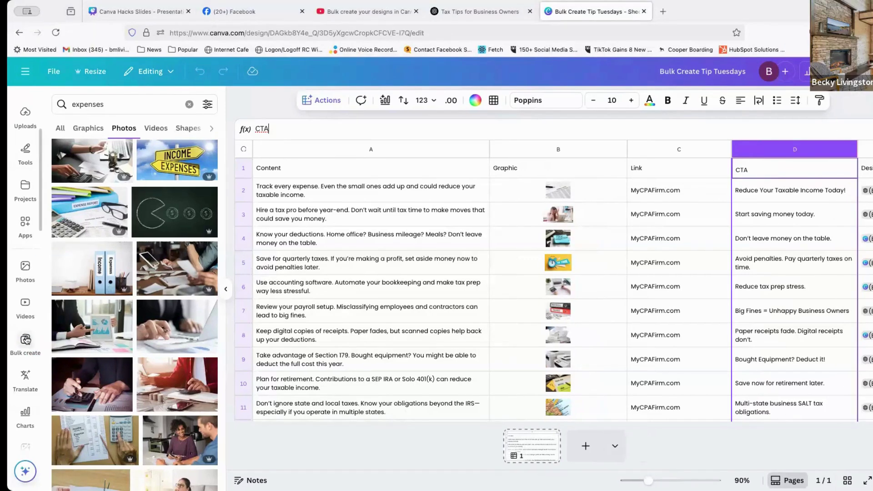
# - Start Bulk create with the Content, Graphic and Link columns as data, using the Tax Tips template
pyautogui.click(26, 340)
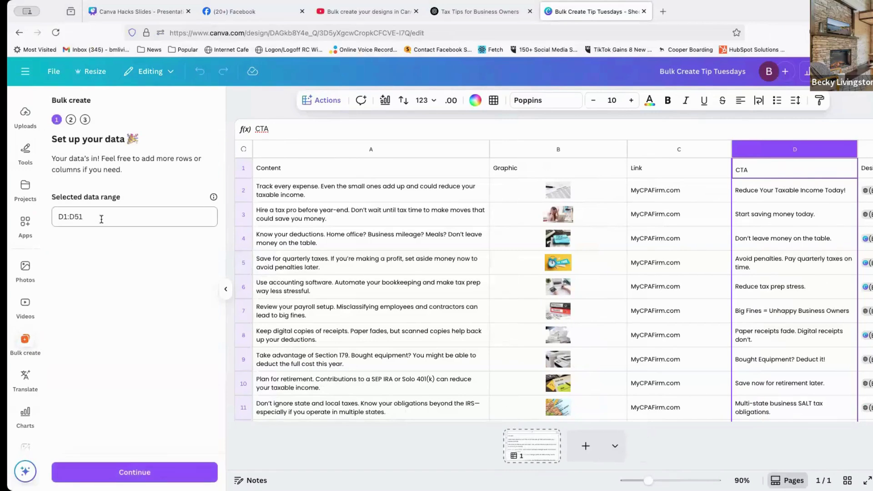
pyautogui.moveTo(356, 162); pyautogui.dragTo(654, 391)
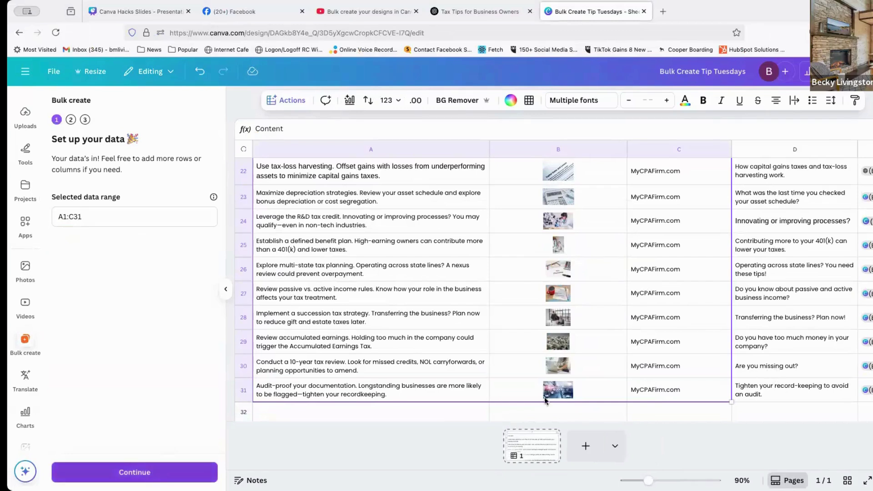
pyautogui.click(195, 472)
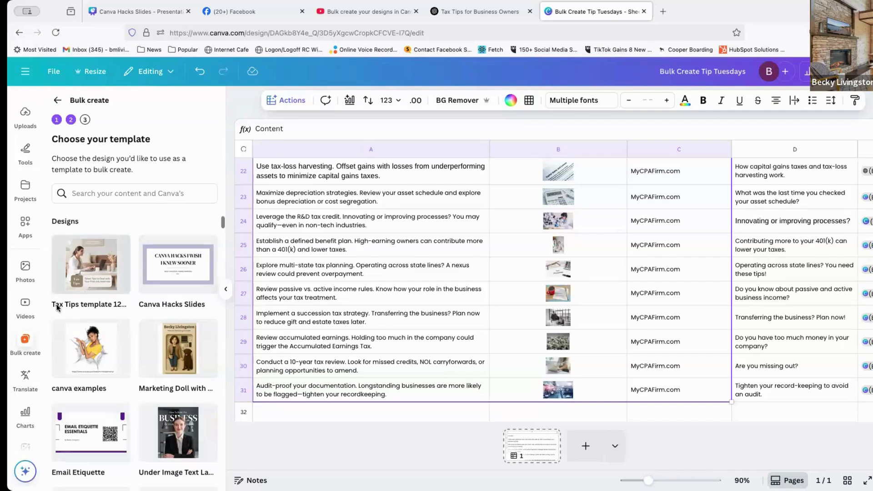
pyautogui.click(100, 269)
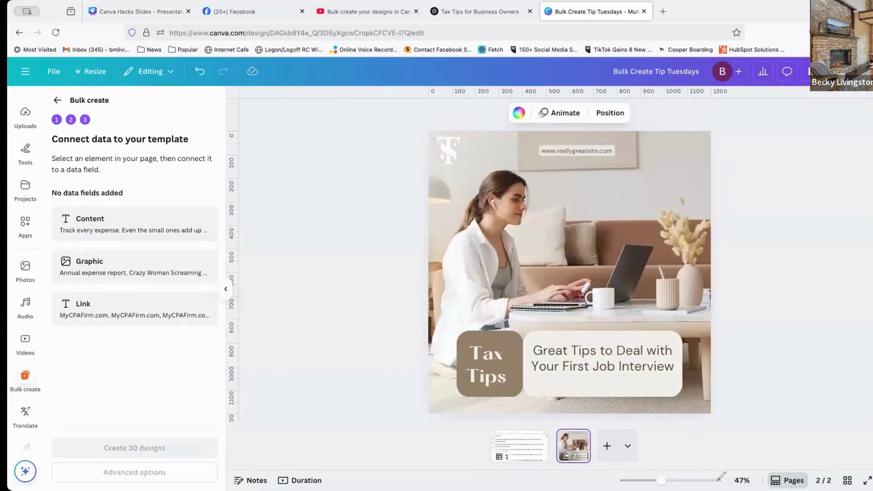
pyautogui.moveTo(414, 145); pyautogui.dragTo(444, 145)
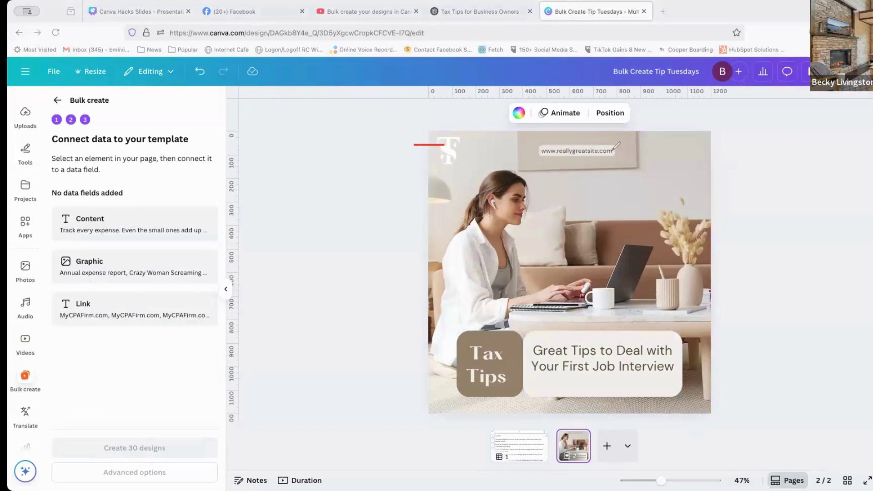
pyautogui.moveTo(611, 148); pyautogui.dragTo(653, 148)
pyautogui.moveTo(638, 340); pyautogui.dragTo(721, 339)
pyautogui.moveTo(482, 342)
pyautogui.mouseDown()
pyautogui.moveTo(461, 369)
pyautogui.moveTo(531, 365)
pyautogui.mouseUp()
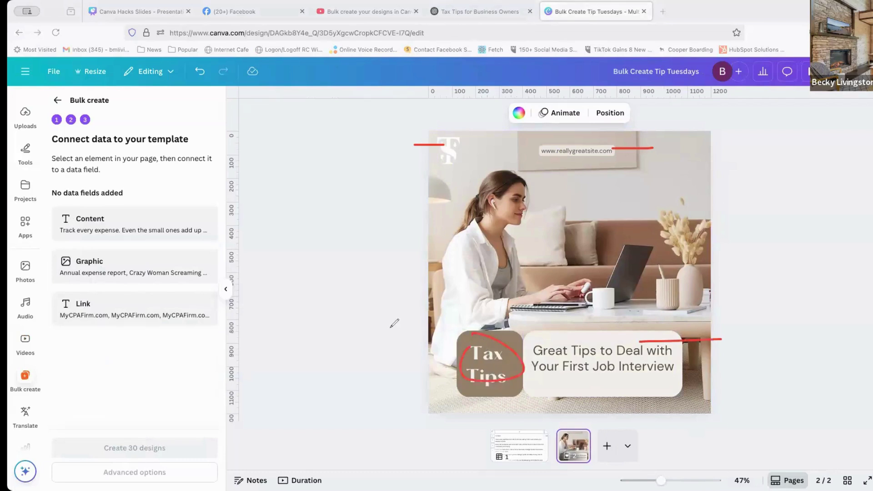
pyautogui.click(475, 276)
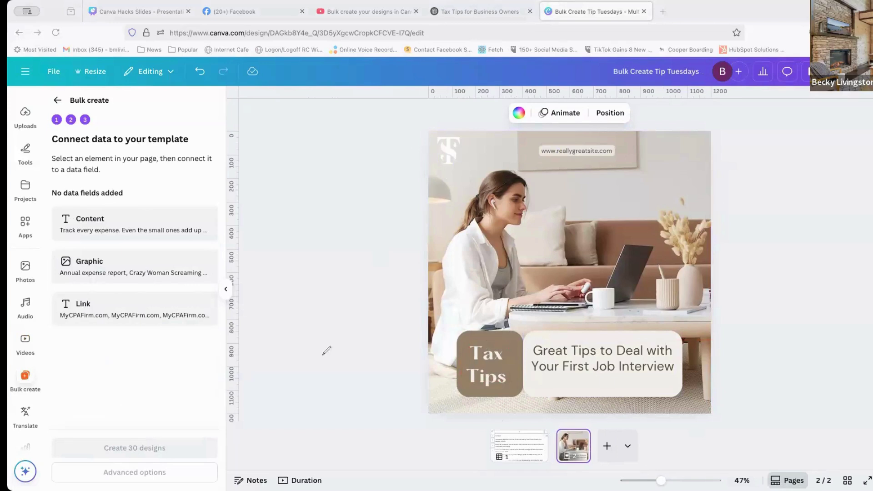
pyautogui.moveTo(185, 184)
pyautogui.mouseDown()
pyautogui.moveTo(234, 336)
pyautogui.moveTo(182, 365)
pyautogui.mouseUp()
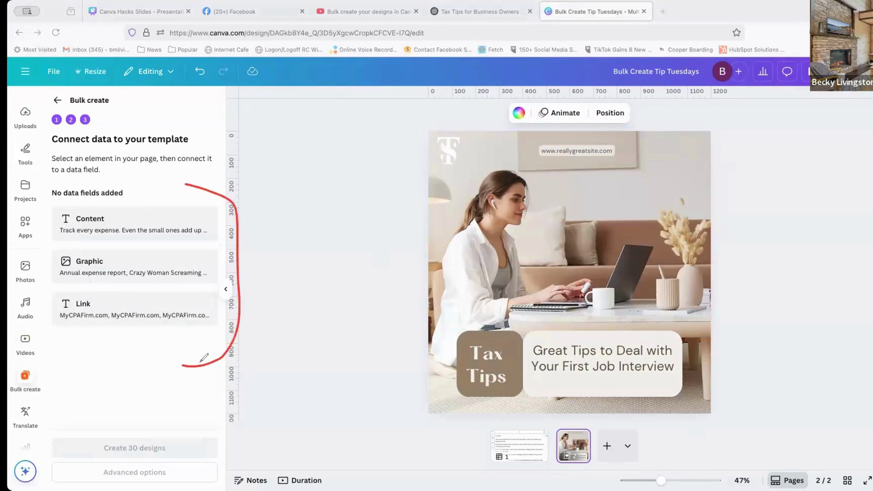
pyautogui.moveTo(174, 314); pyautogui.dragTo(521, 153)
pyautogui.moveTo(153, 216); pyautogui.dragTo(449, 231)
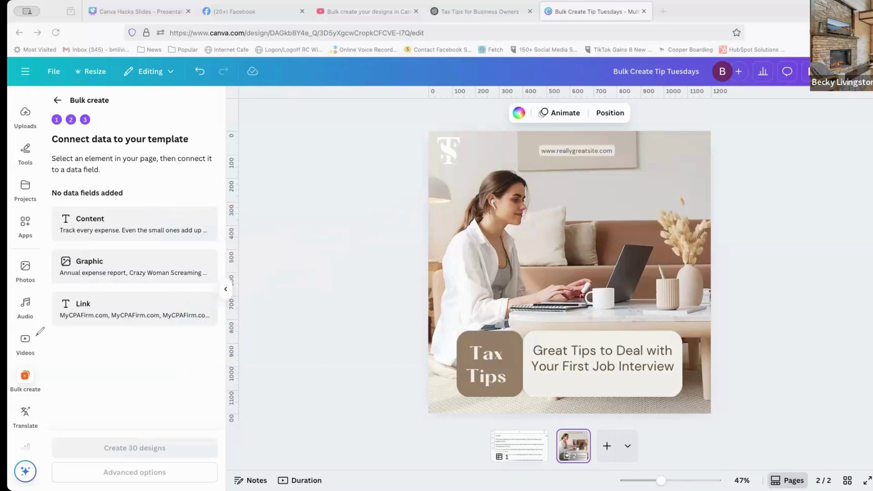
pyautogui.moveTo(427, 239); pyautogui.dragTo(556, 131)
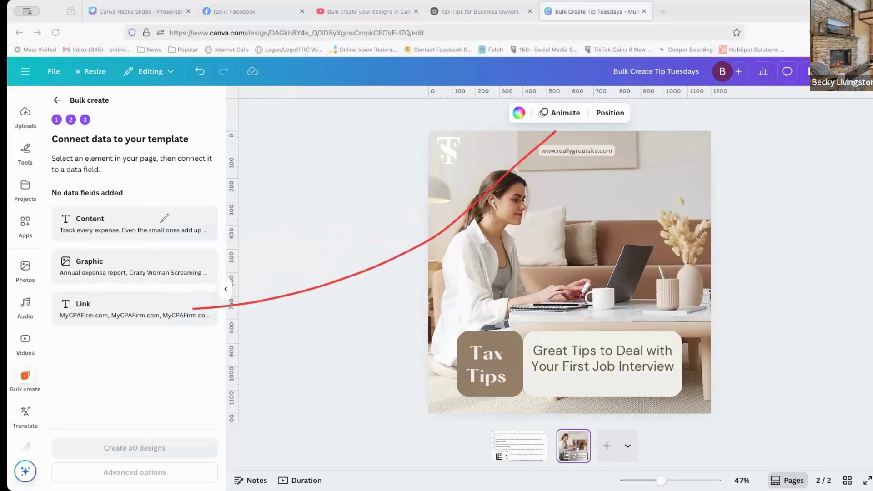
pyautogui.moveTo(161, 220)
pyautogui.mouseDown()
pyautogui.moveTo(443, 227)
pyautogui.moveTo(553, 342)
pyautogui.mouseUp()
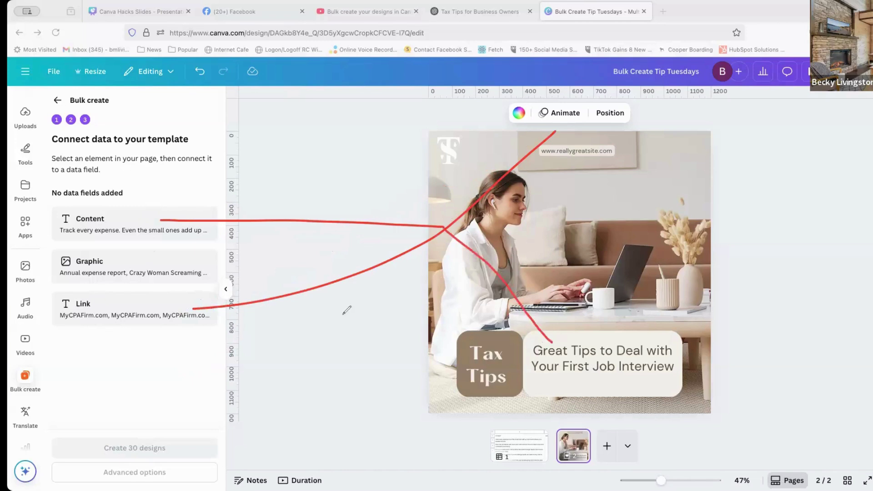
pyautogui.moveTo(147, 272)
pyautogui.mouseDown()
pyautogui.moveTo(438, 242)
pyautogui.moveTo(455, 172)
pyautogui.moveTo(426, 414)
pyautogui.mouseUp()
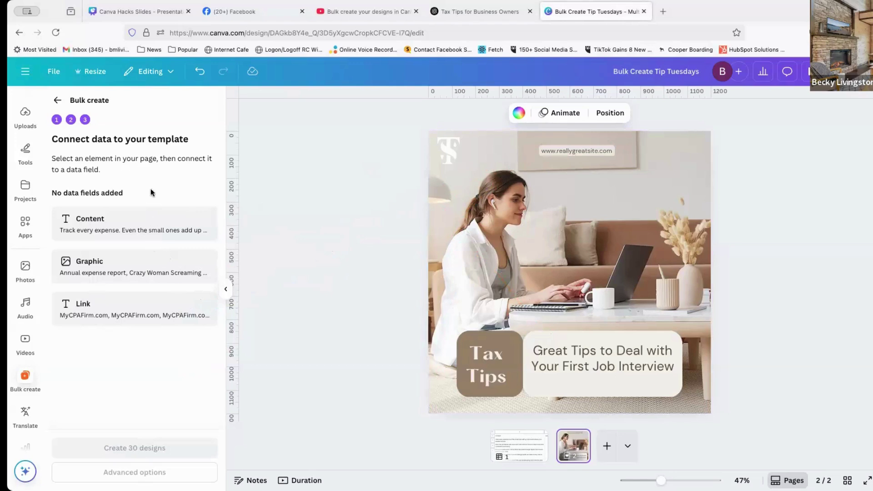
# - Delete the background photo of the woman and set the Great Tips title font size to 32
pyautogui.click(496, 272)
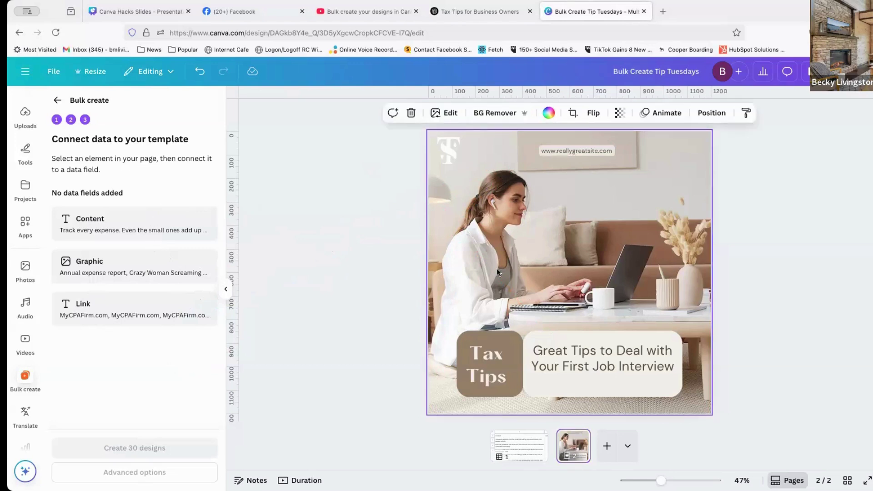
pyautogui.press('Delete')
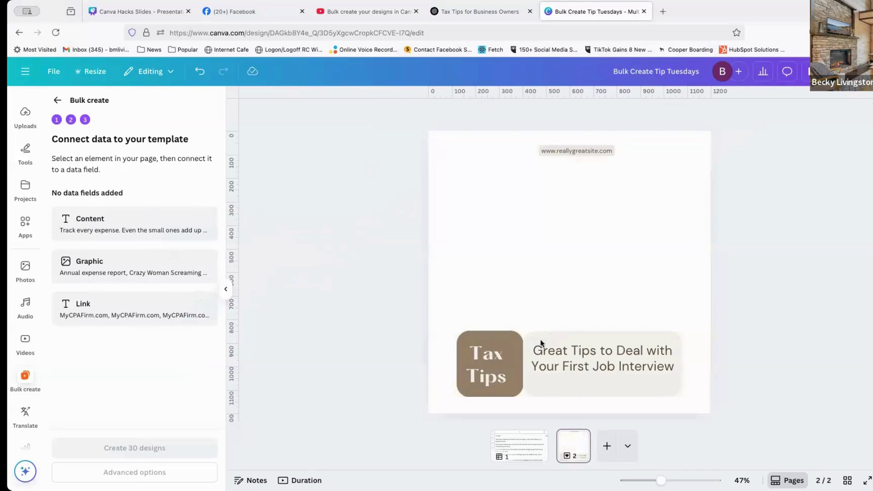
pyautogui.click(561, 362)
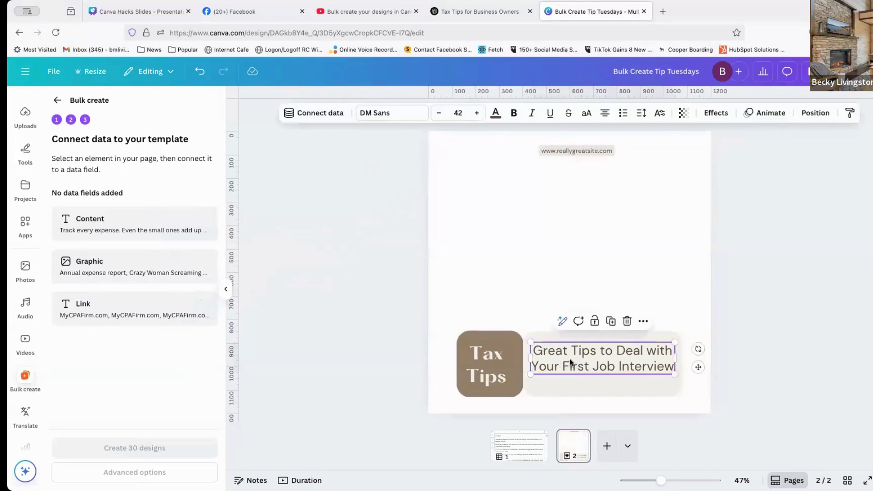
pyautogui.click(563, 358)
pyautogui.click(563, 357)
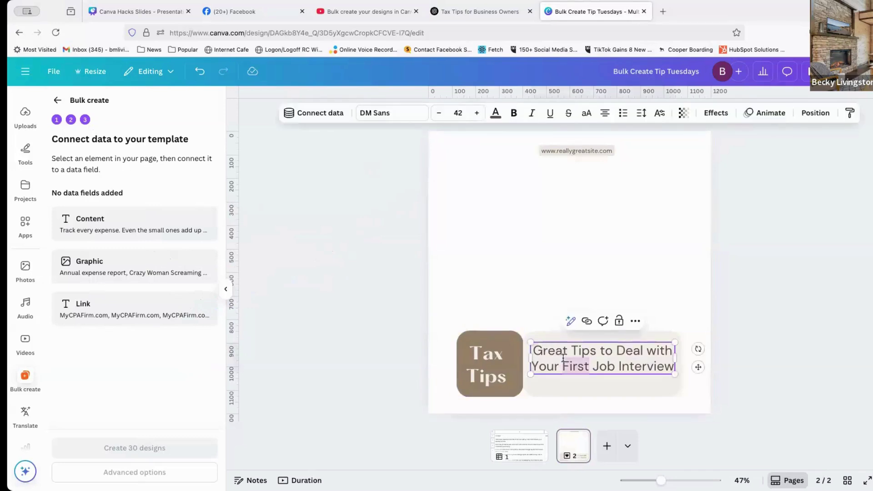
pyautogui.hotkey('ctrl', 'a')
pyautogui.click(458, 113)
pyautogui.write('32')
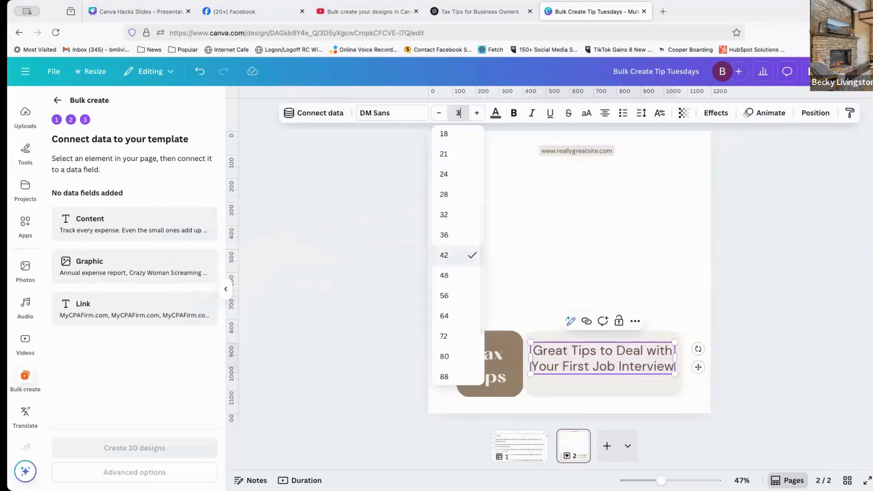
pyautogui.press('Return')
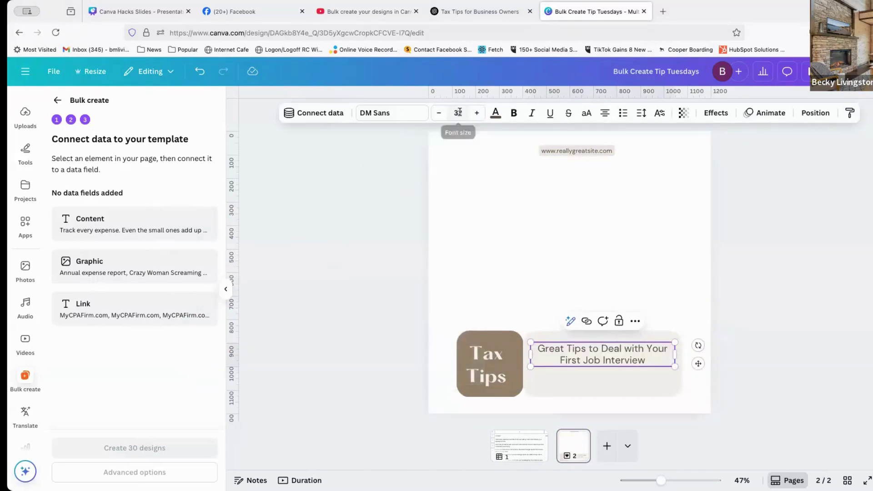
# - Connect the title to the Content data field and left-align it
pyautogui.click(334, 115)
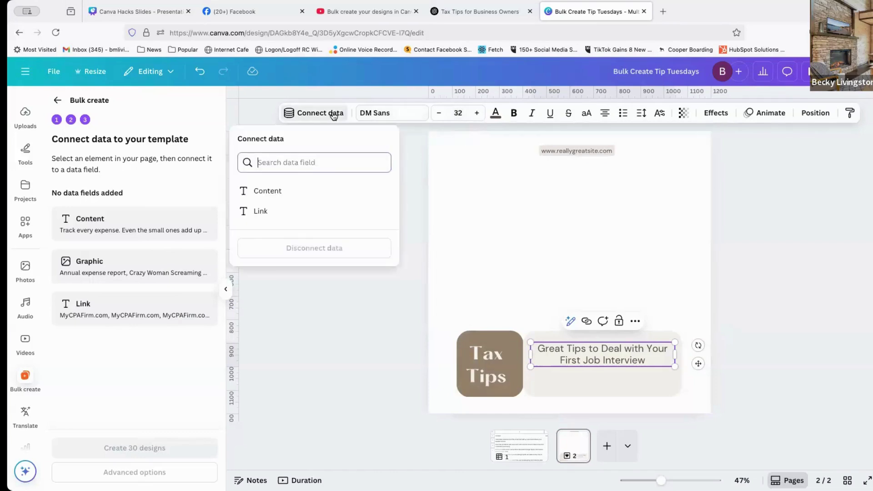
pyautogui.click(267, 194)
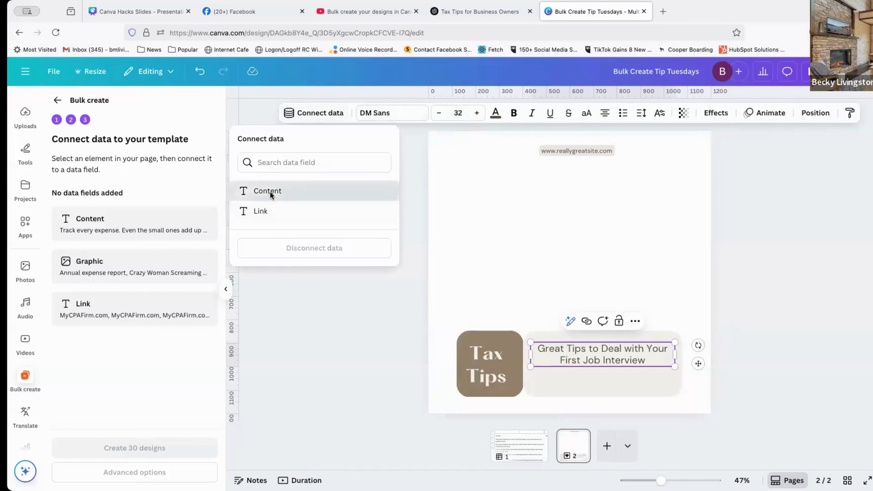
pyautogui.click(605, 113)
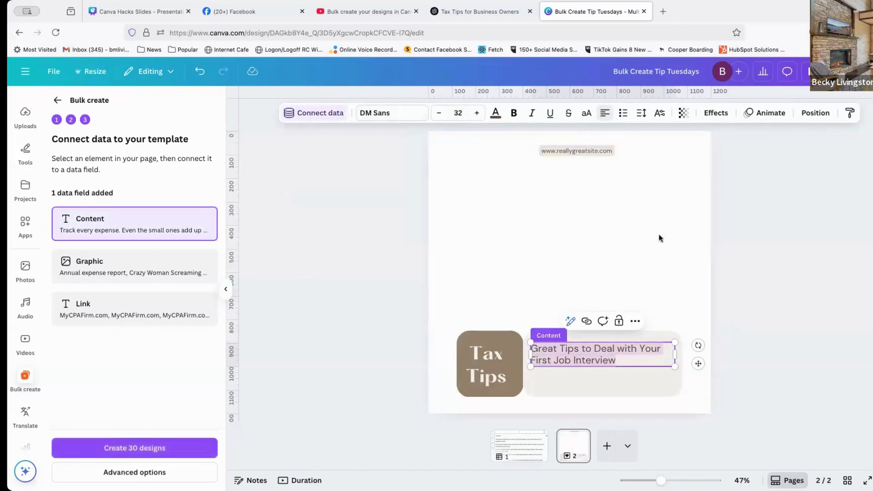
pyautogui.click(359, 273)
pyautogui.click(549, 150)
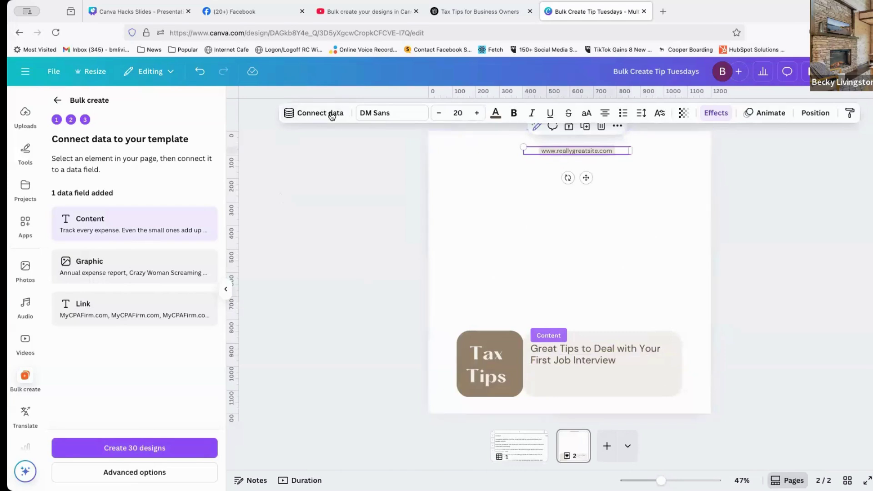
pyautogui.click(332, 114)
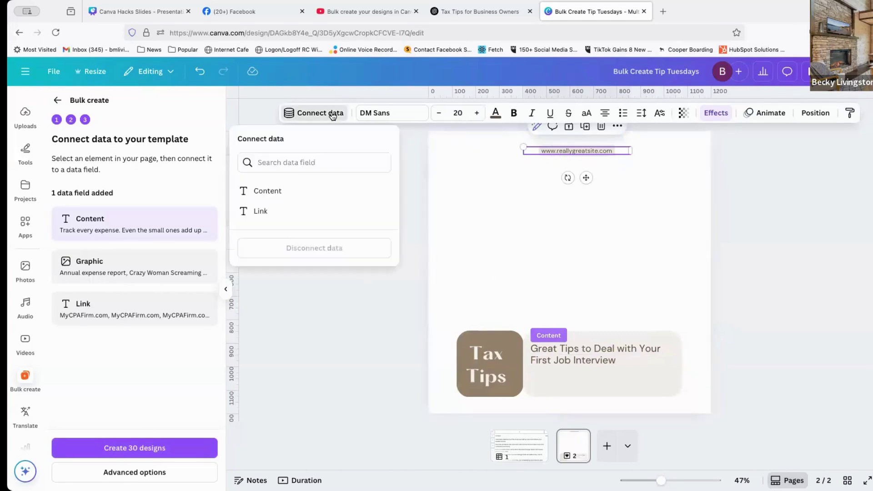
pyautogui.click(259, 210)
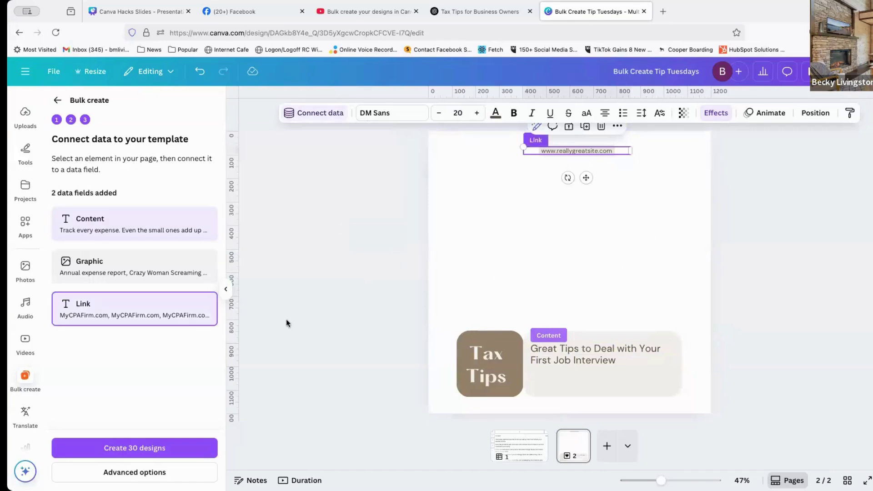
pyautogui.click(286, 320)
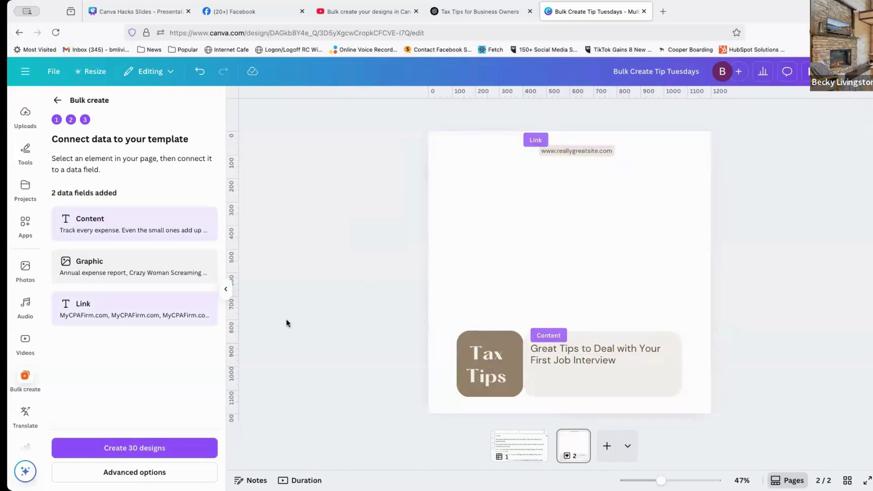
pyautogui.click(438, 195)
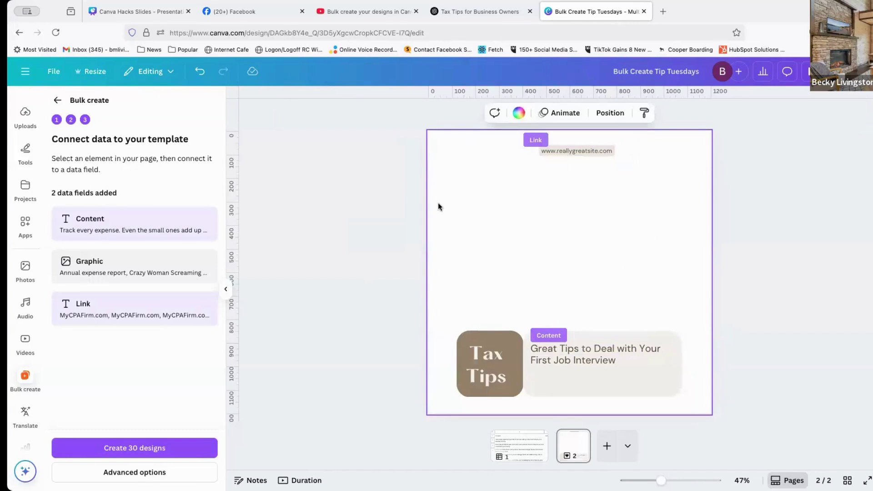
pyautogui.rightClick(473, 251)
pyautogui.click(472, 246)
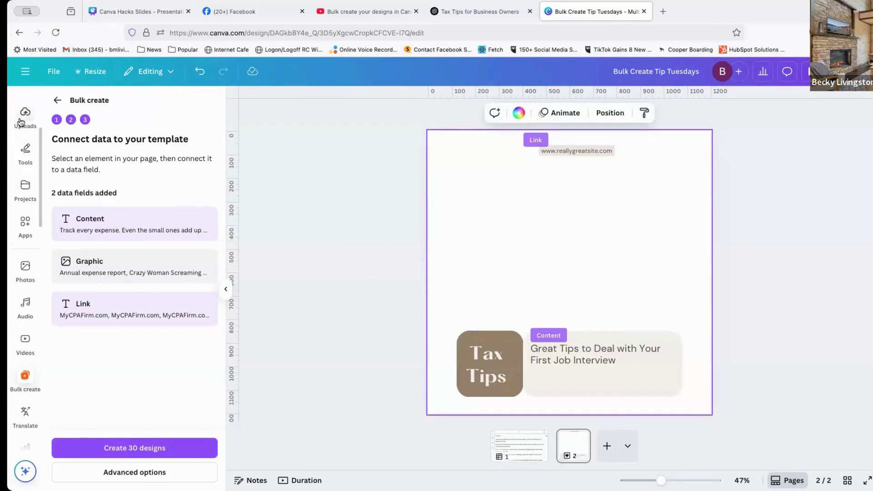
# - Add the woman-with-coffee photo from recently used elements as the page background
pyautogui.scroll(3, 22, 124)
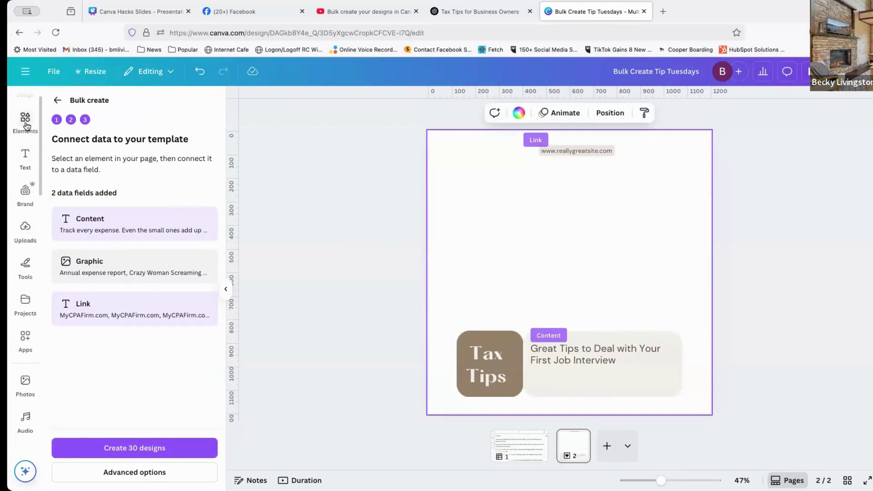
pyautogui.click(25, 141)
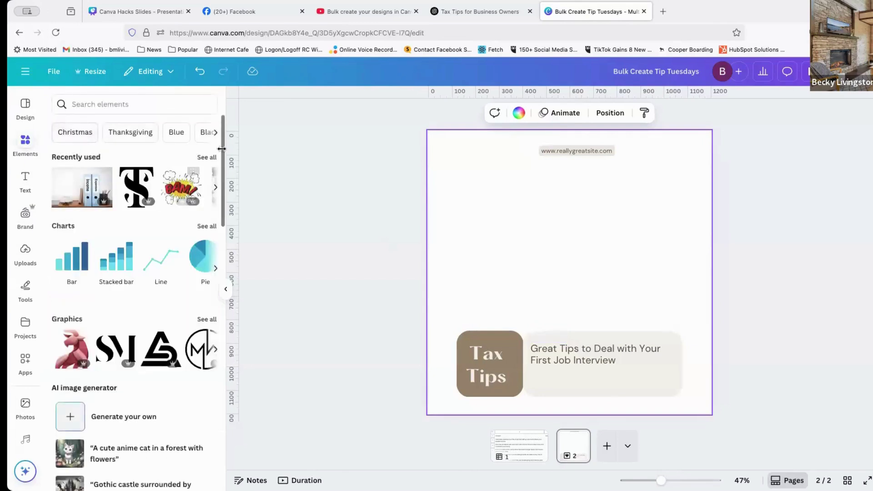
pyautogui.click(206, 156)
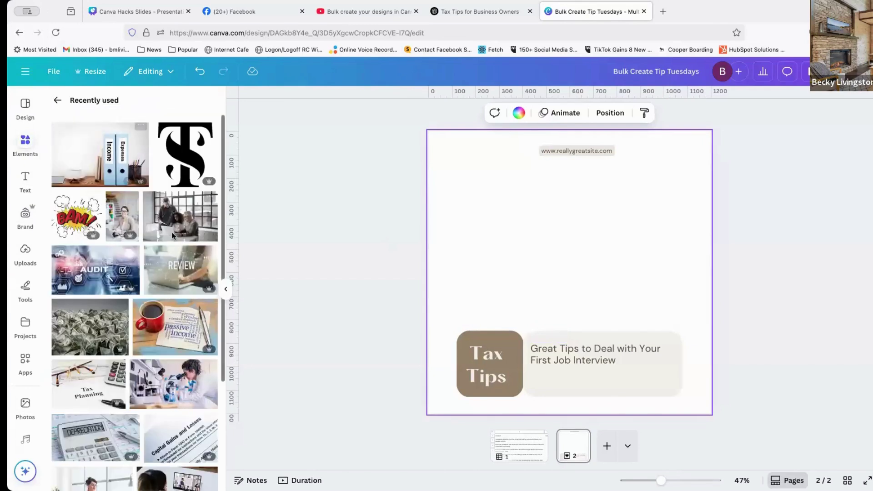
pyautogui.scroll(-4, 132, 286)
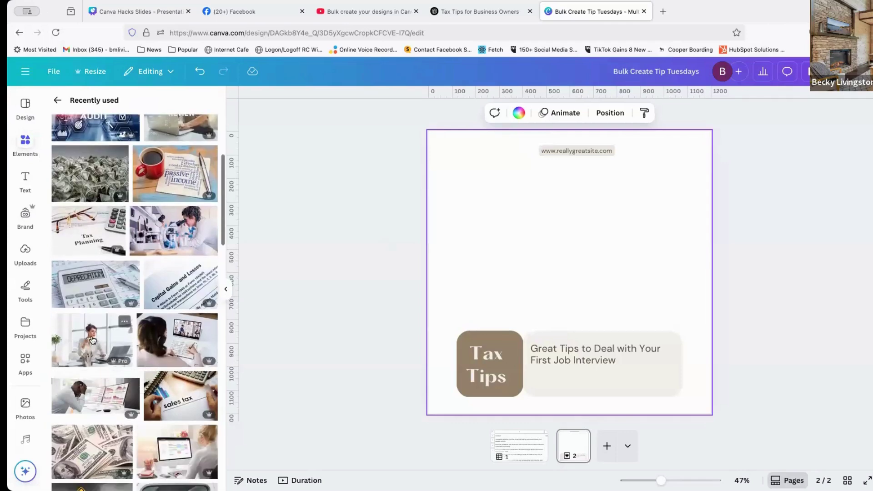
pyautogui.moveTo(92, 340); pyautogui.dragTo(477, 236)
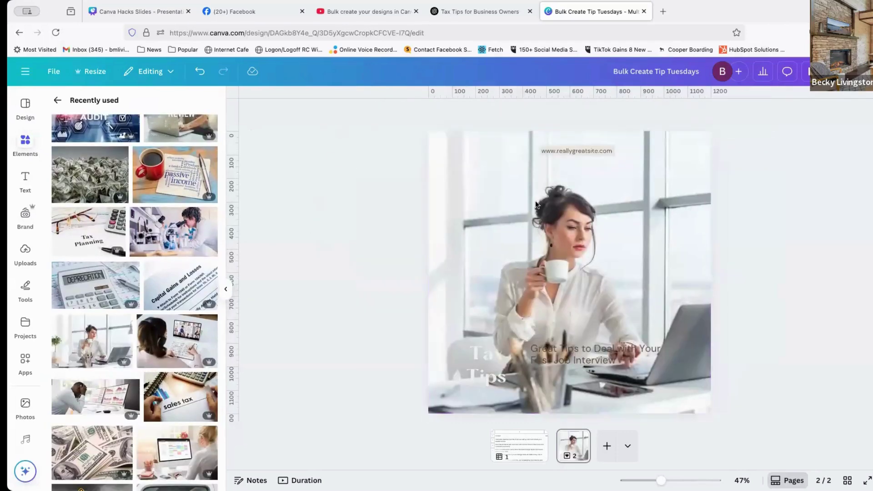
# - Move the office photo's layer below the Tax Tips boxes using Position > Layers
pyautogui.click(650, 209)
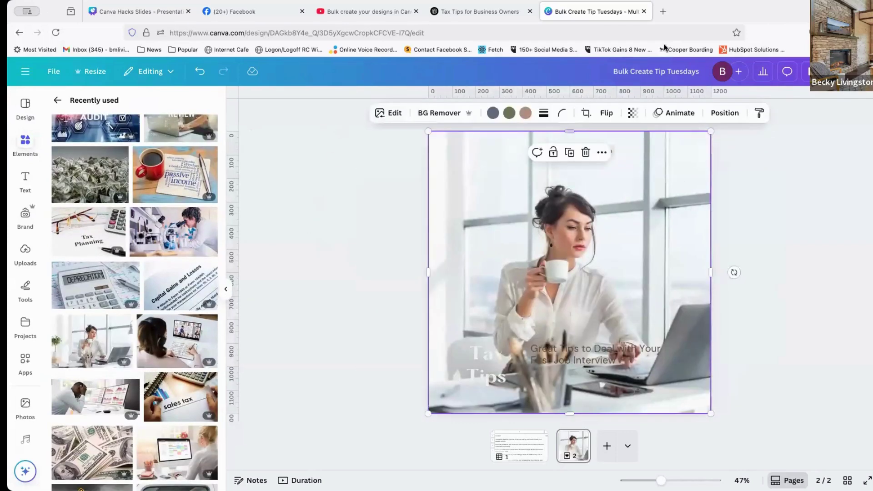
pyautogui.click(715, 111)
pyautogui.click(182, 123)
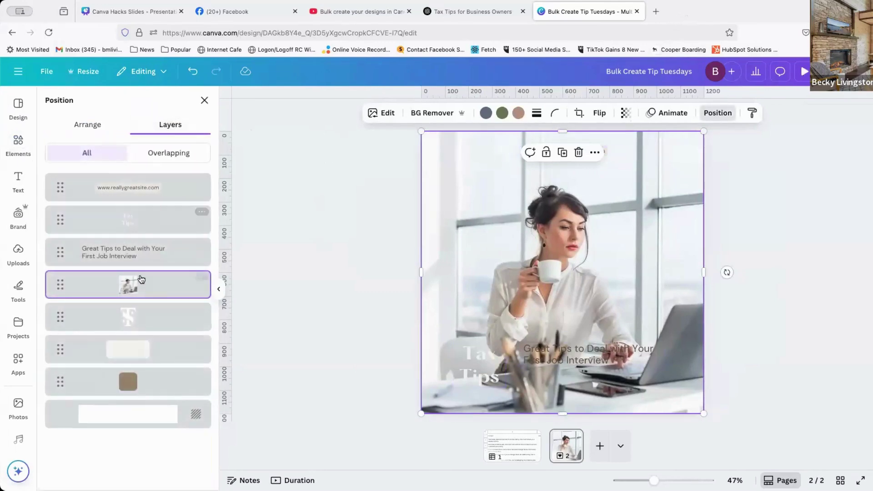
pyautogui.moveTo(151, 291); pyautogui.dragTo(150, 384)
pyautogui.click(346, 179)
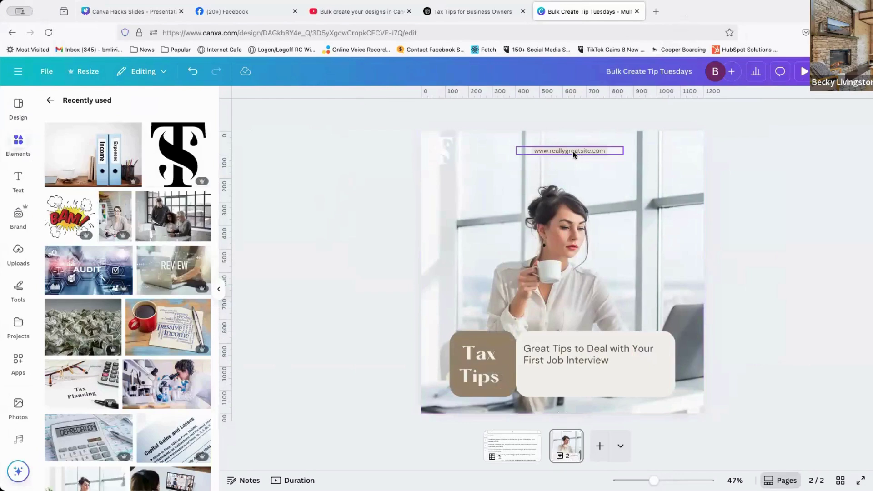
# - Select the background photo and return to the Bulk create data connection panel
pyautogui.click(442, 152)
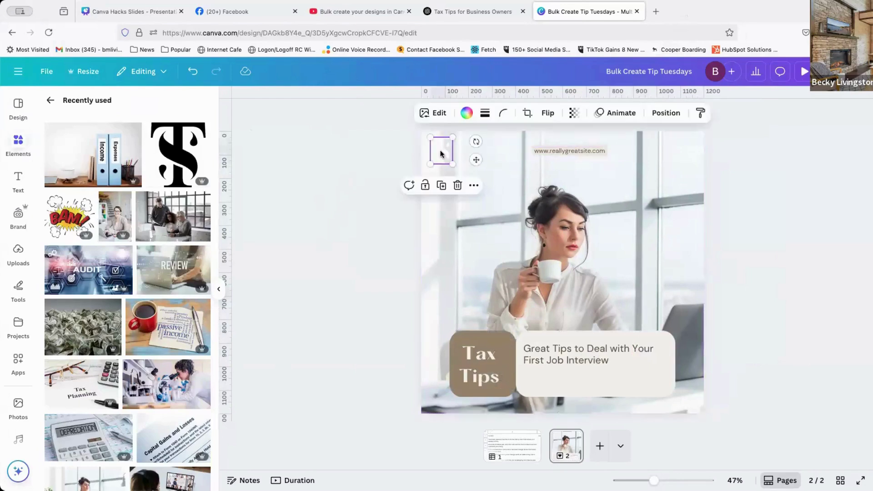
pyautogui.click(568, 152)
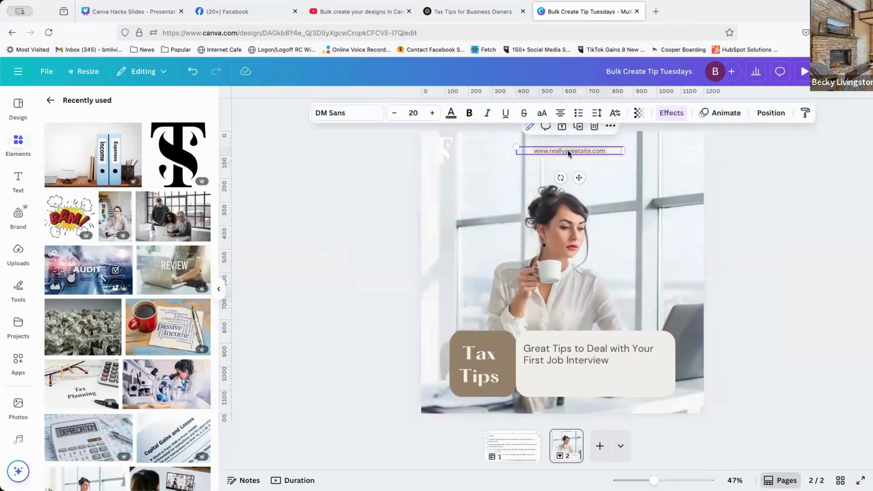
pyautogui.click(421, 224)
pyautogui.click(451, 219)
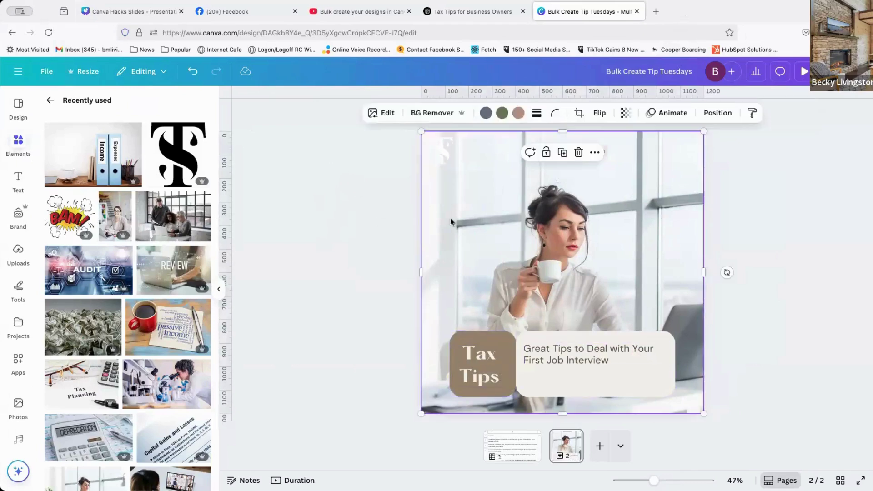
pyautogui.scroll(-2, 20, 400)
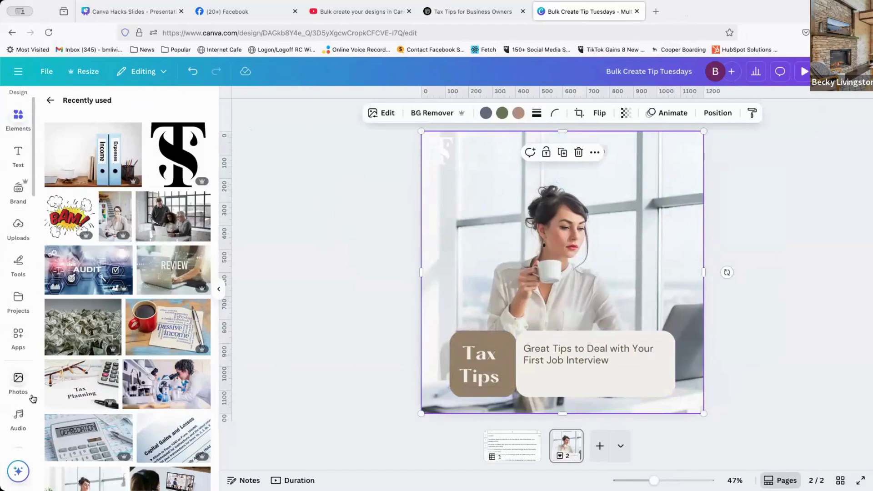
pyautogui.scroll(-1, 23, 404)
pyautogui.click(19, 357)
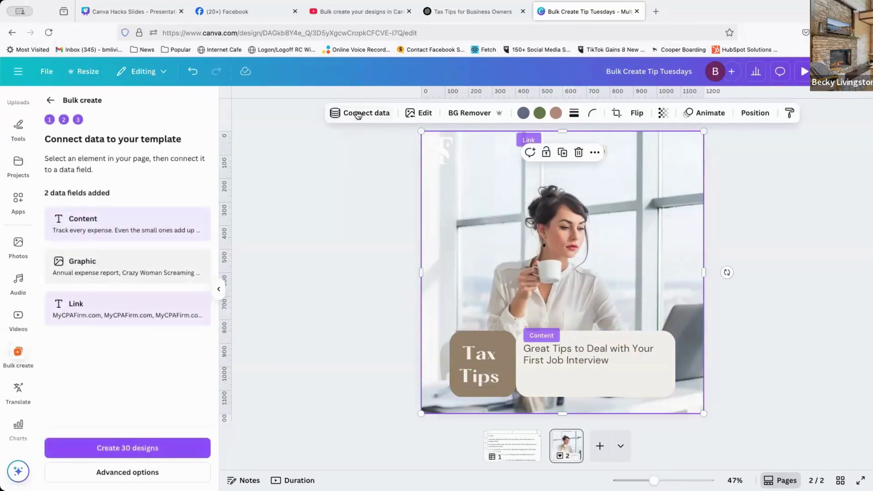
# - Connect the background photo to the Graphic data field and create the 30 designs
pyautogui.click(358, 115)
pyautogui.click(304, 190)
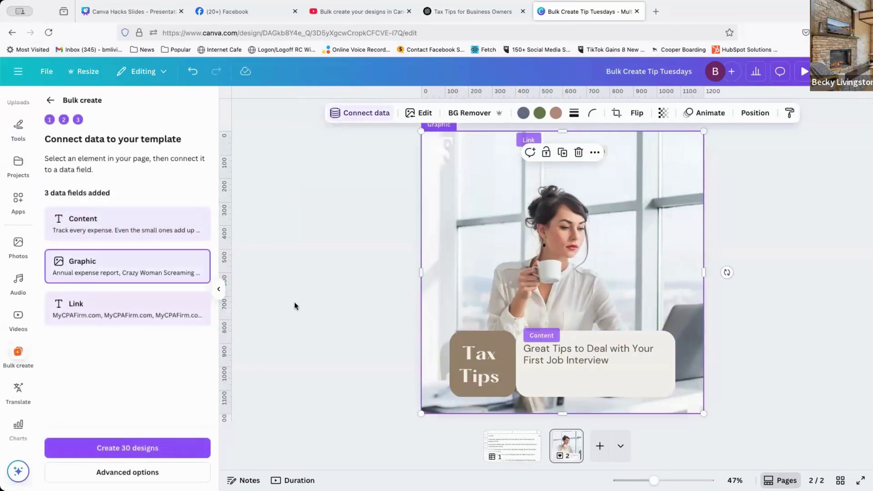
pyautogui.click(283, 297)
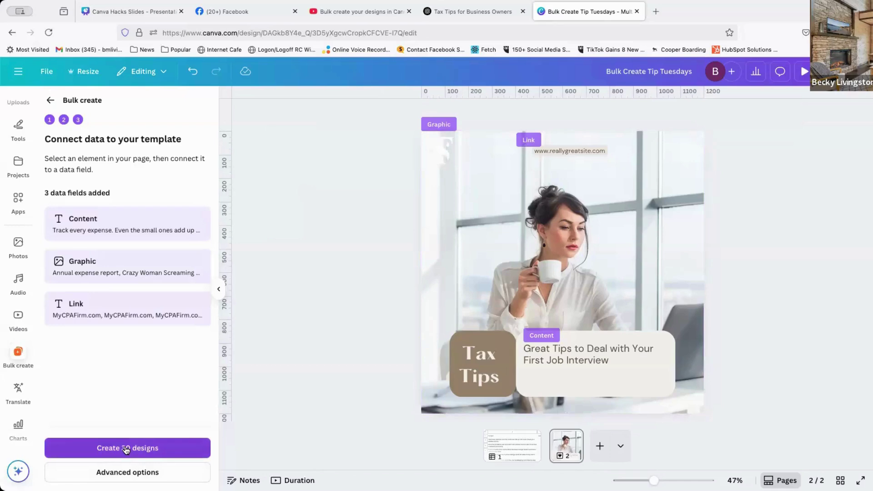
pyautogui.click(127, 448)
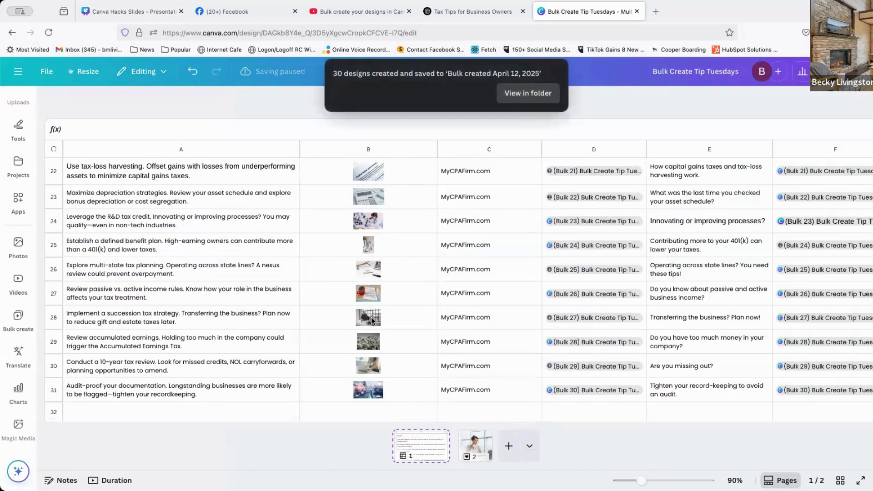
# - Check the Bulk 21 link in F22, then show the preview card for the Bulk 21 design in D22
pyautogui.hscroll(5, 423, 286)
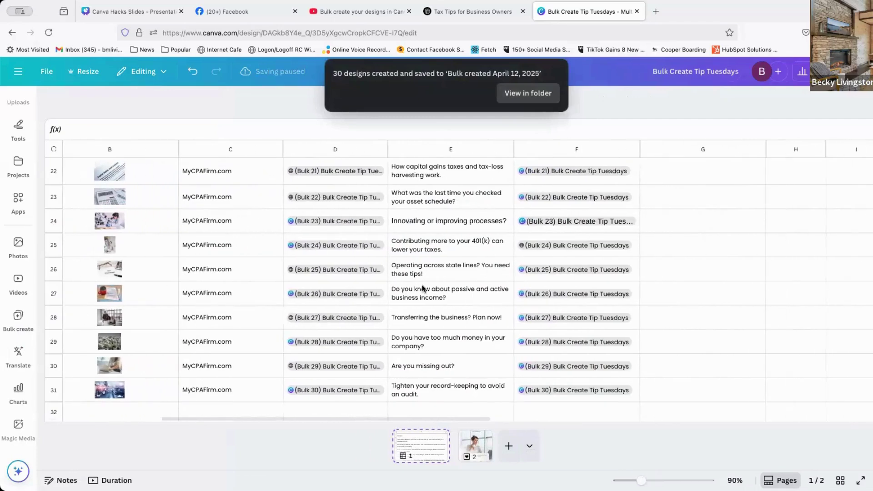
pyautogui.hscroll(-1, 538, 157)
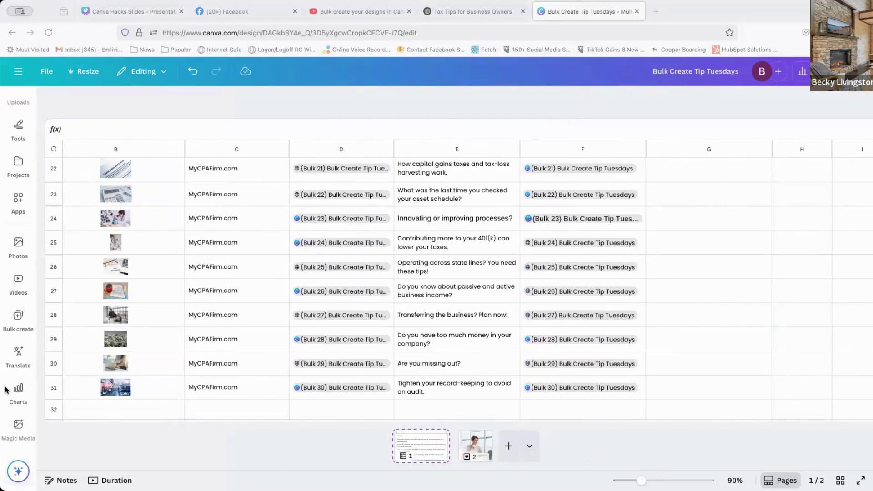
pyautogui.hscroll(-4, 678, 217)
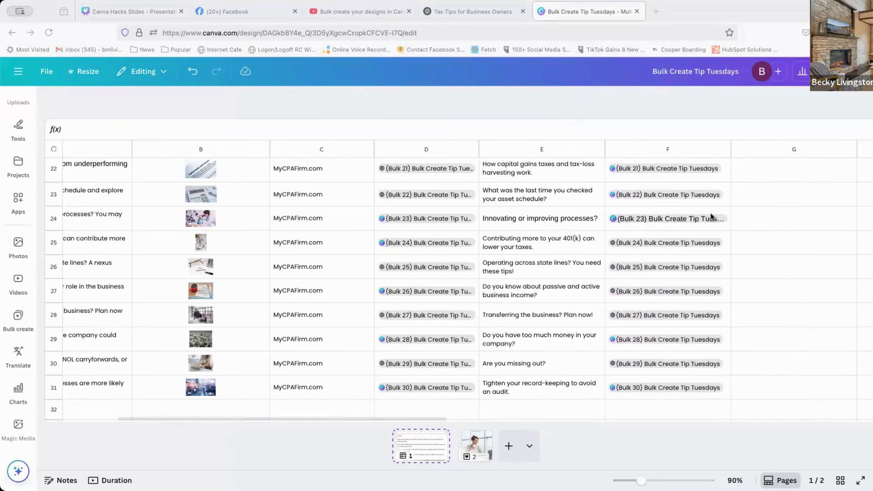
pyautogui.click(673, 169)
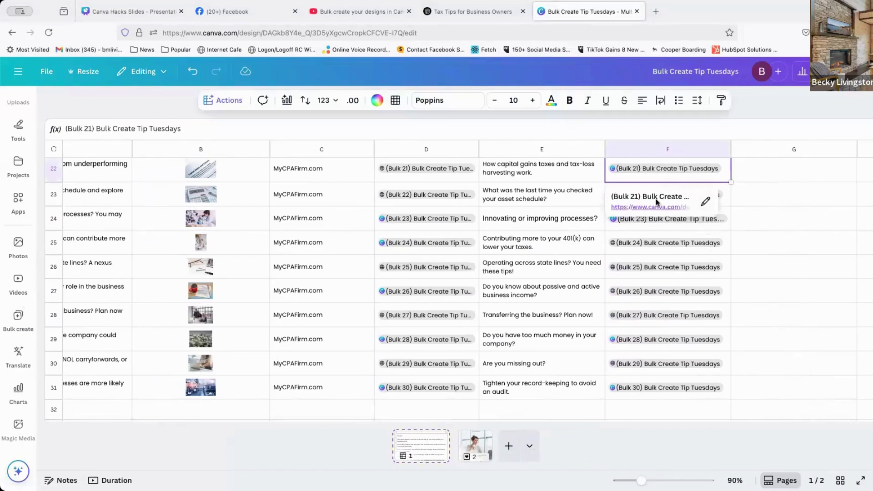
pyautogui.click(780, 177)
pyautogui.click(414, 169)
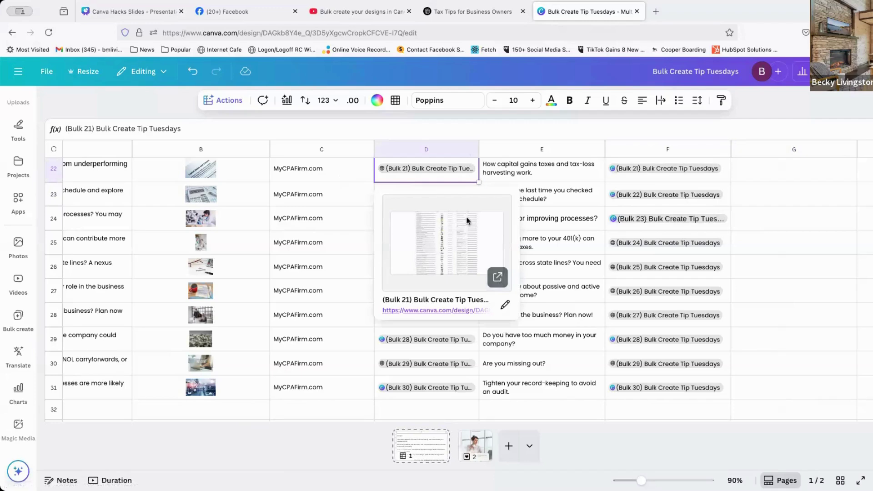
# - Open the Bulk 21 design in a new tab and look at the logo frame's colour choices
pyautogui.click(496, 277)
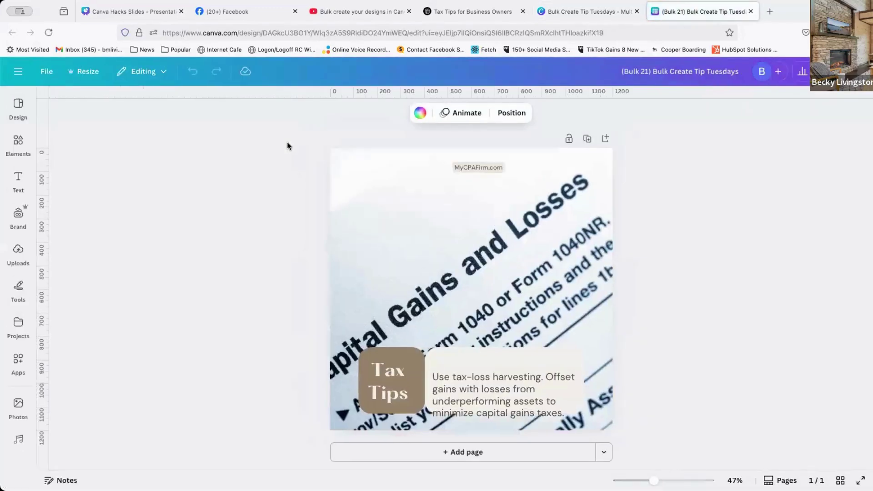
pyautogui.click(349, 169)
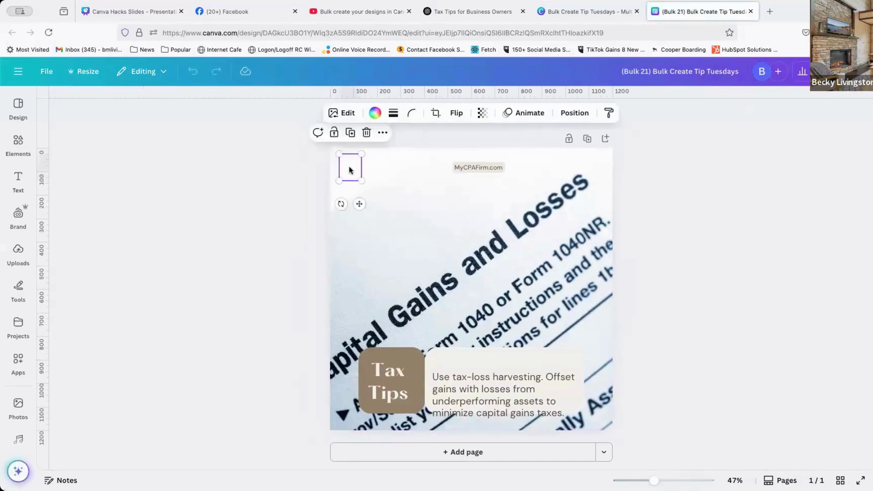
pyautogui.click(374, 113)
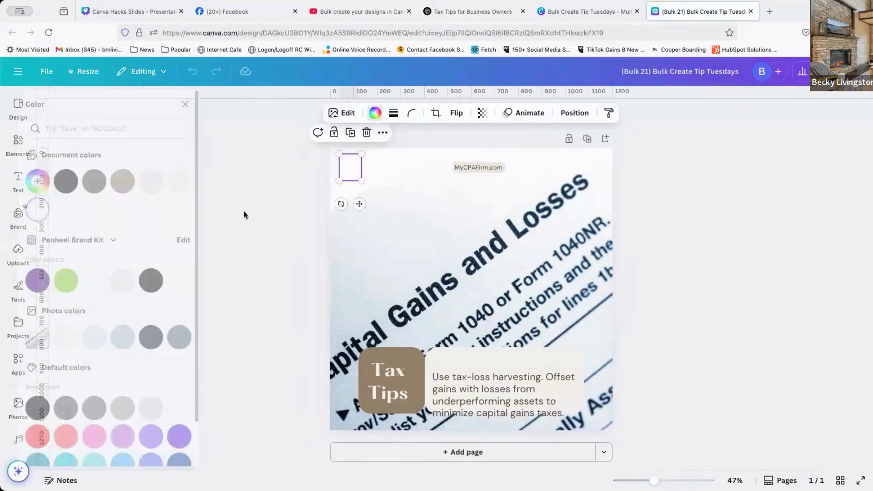
pyautogui.click(285, 184)
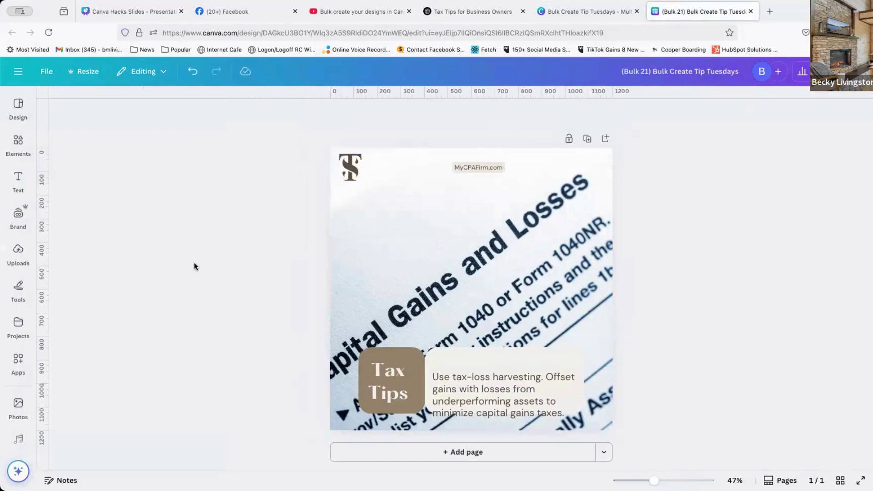
# - Delete the empty first line from the Bulk 21 tip text box
pyautogui.click(446, 379)
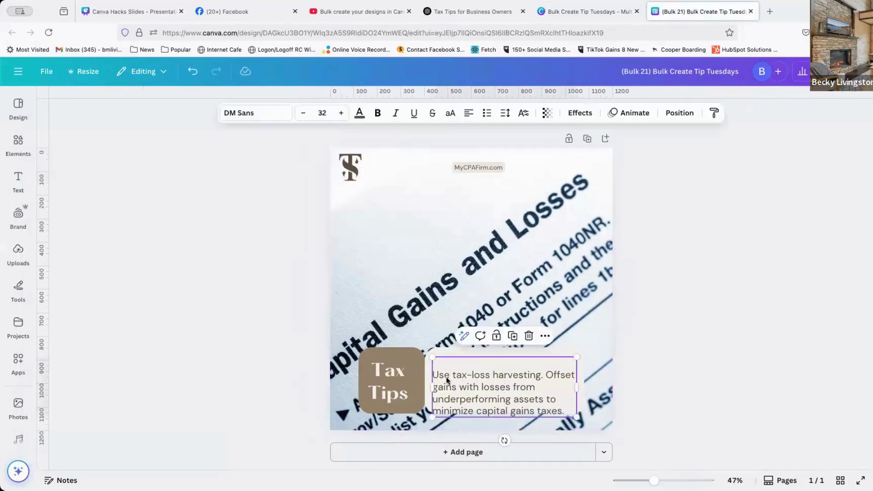
pyautogui.moveTo(445, 377); pyautogui.dragTo(444, 367)
pyautogui.click(432, 363)
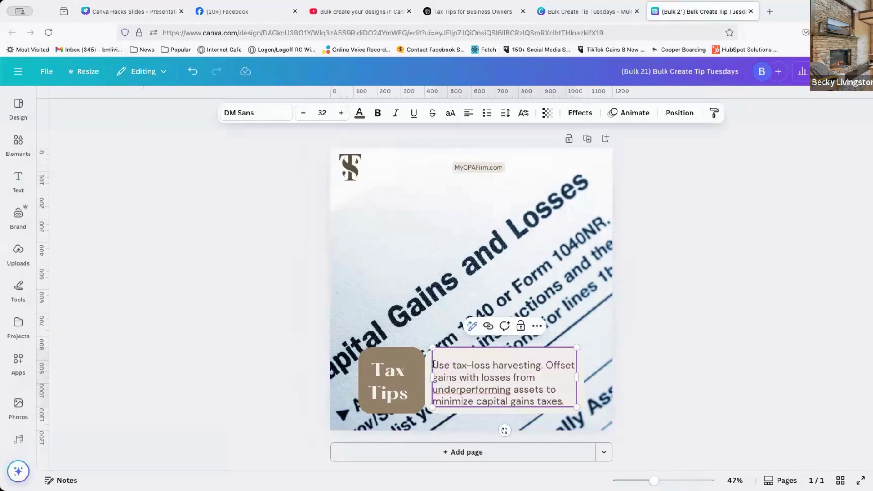
pyautogui.press('BackSpace')
pyautogui.moveTo(476, 366); pyautogui.dragTo(477, 378)
pyautogui.click(215, 363)
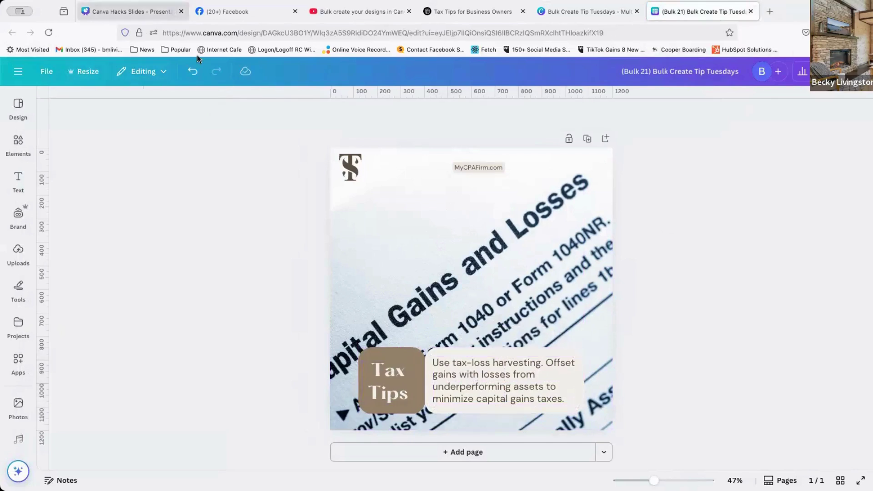
# - Back in the data sheet, open the Bulk 22 design linked in D23 in a new tab
pyautogui.click(614, 14)
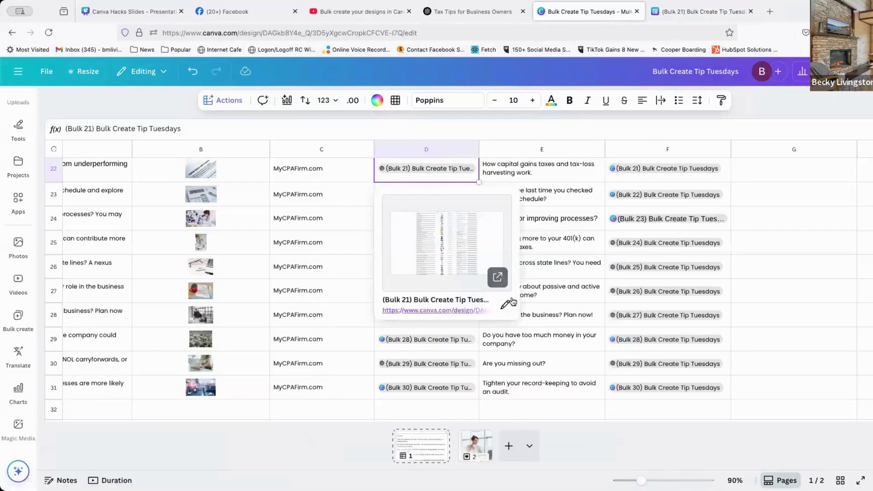
pyautogui.click(733, 172)
pyautogui.click(401, 195)
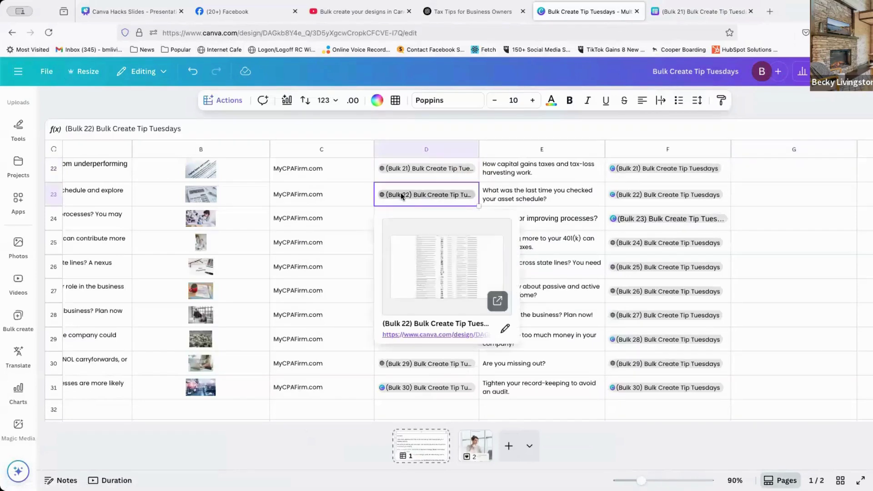
pyautogui.click(497, 300)
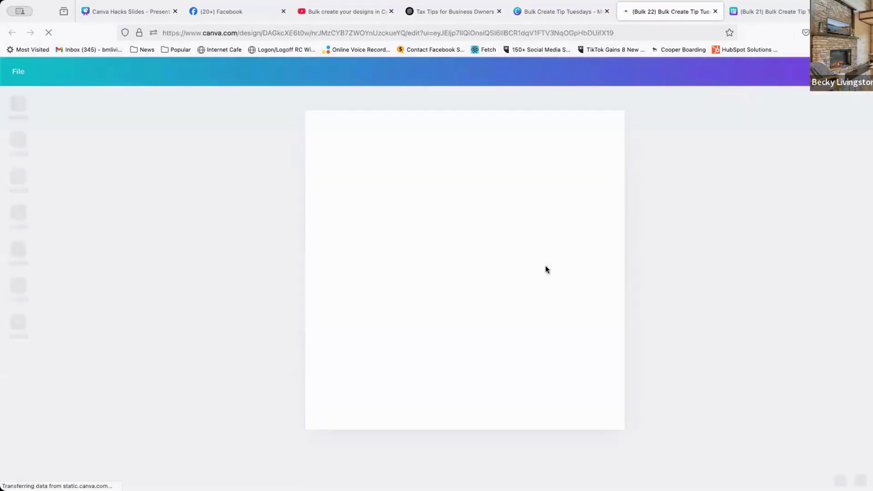
# - Fix the wording around 'explore' in the Bulk 22 depreciation tip text, then deselect it
pyautogui.click(347, 165)
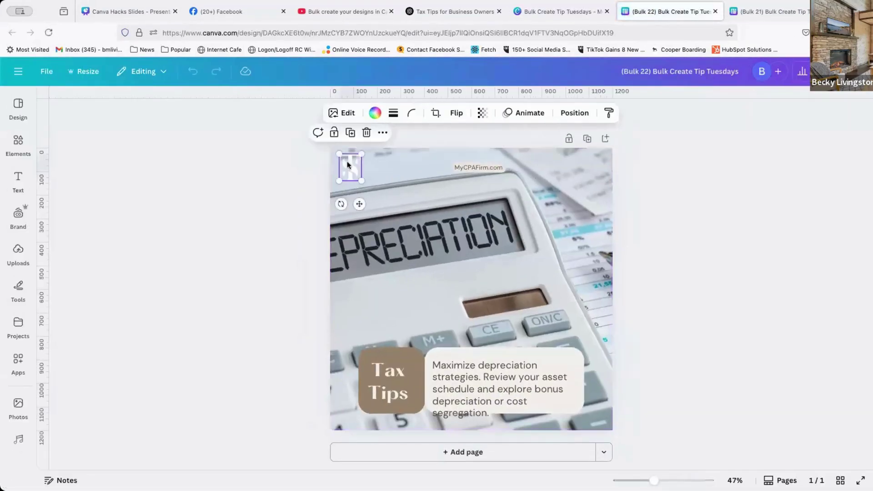
pyautogui.click(473, 388)
pyautogui.moveTo(474, 384); pyautogui.dragTo(473, 378)
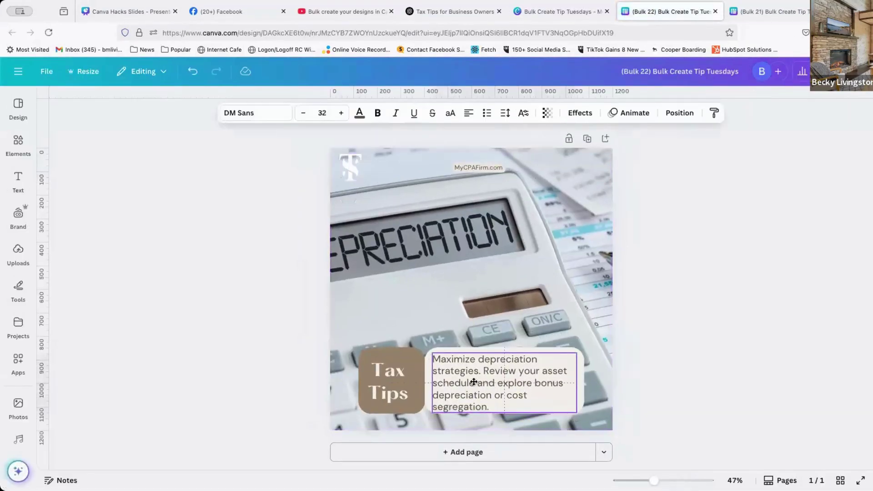
pyautogui.doubleClick(531, 385)
pyautogui.press('Left')
pyautogui.press('Left')
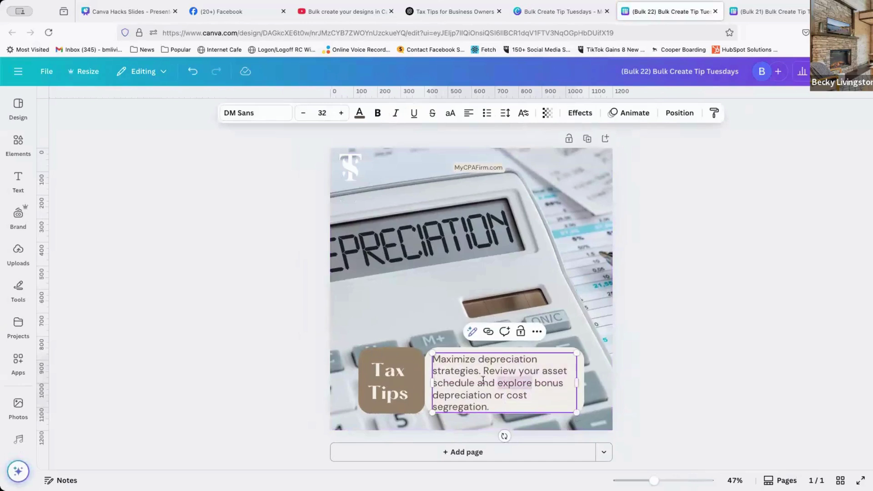
pyautogui.press('BackSpace')
pyautogui.press('BackSpace')
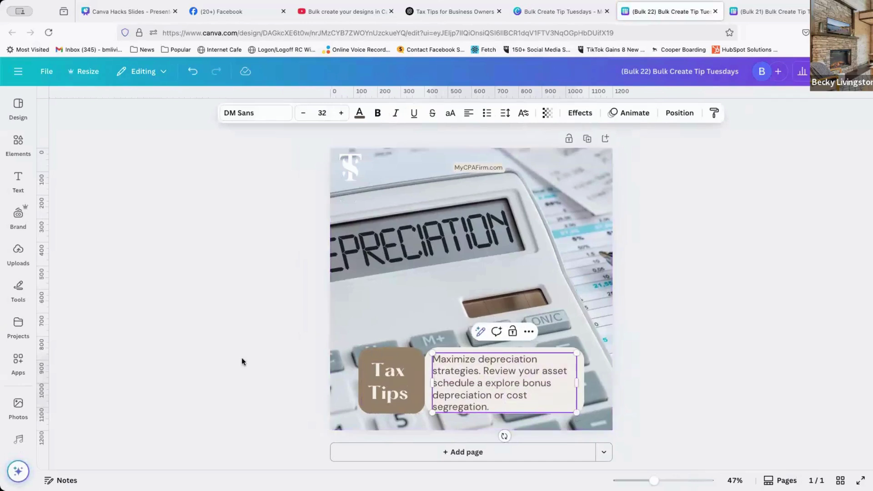
pyautogui.click(241, 360)
pyautogui.click(531, 394)
pyautogui.click(531, 393)
pyautogui.click(708, 296)
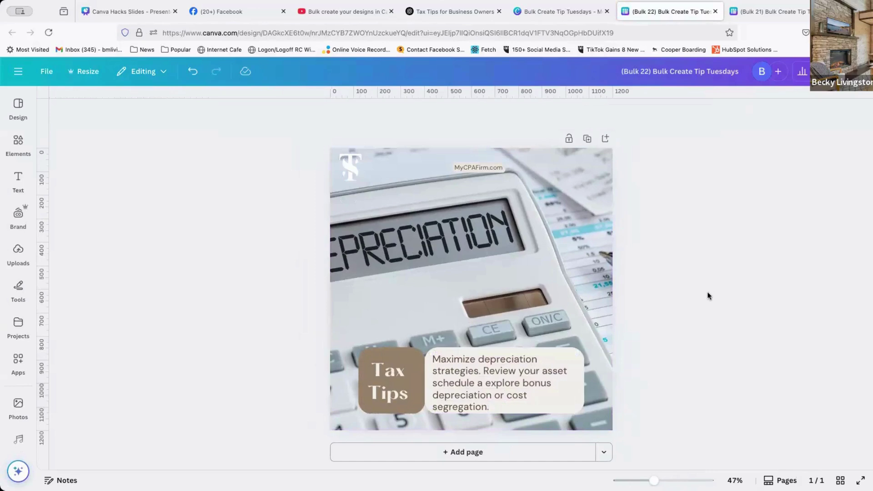
# - Close the Bulk 22 and Bulk 21 design tabs and select the D23 link
pyautogui.click(715, 12)
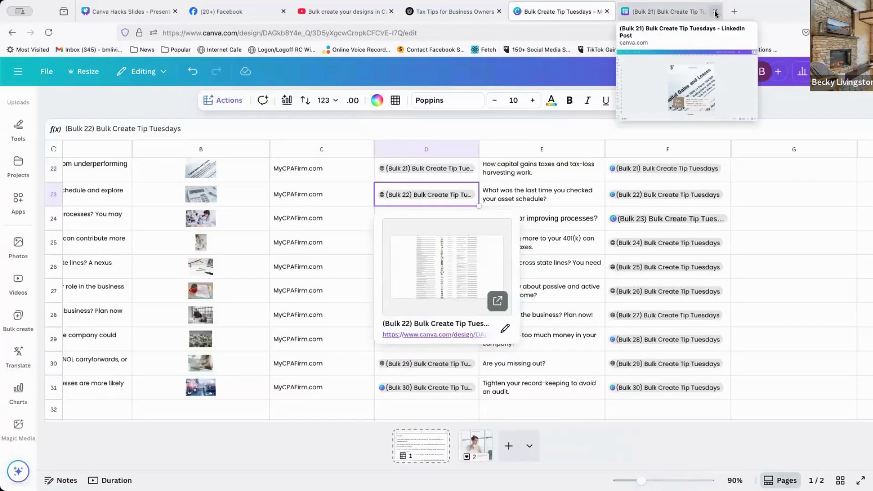
pyautogui.click(714, 12)
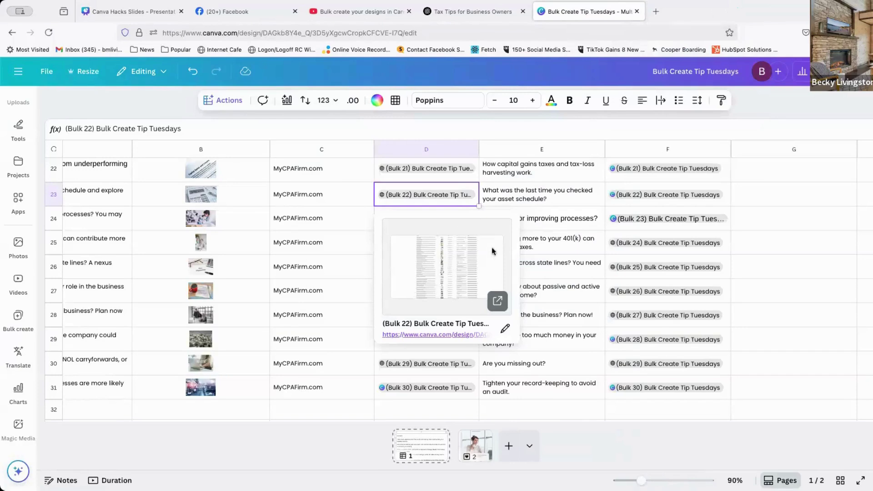
pyautogui.click(505, 132)
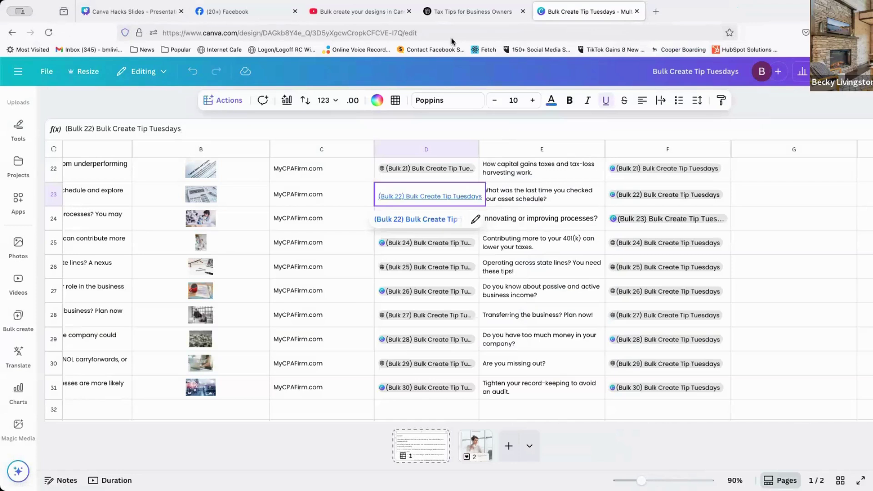
# - Go to the Canva Home page and scroll through the recent Bulk tip designs
pyautogui.click(19, 71)
pyautogui.click(18, 141)
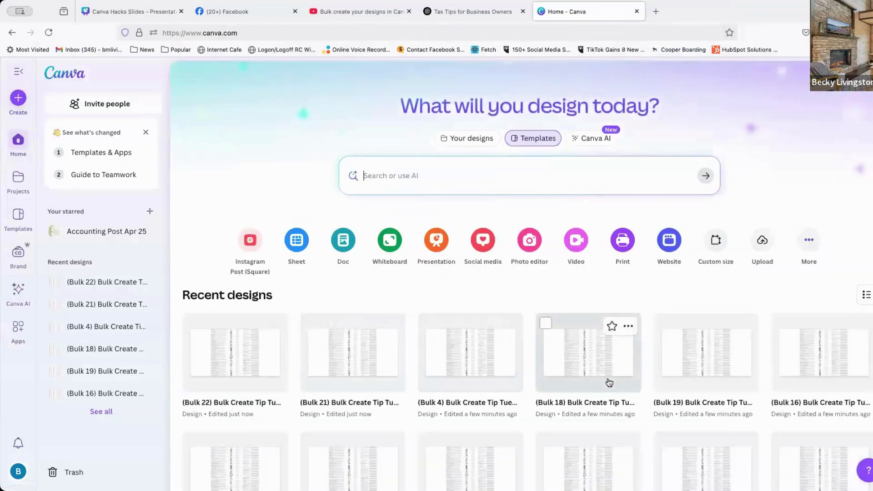
pyautogui.scroll(-3, 607, 383)
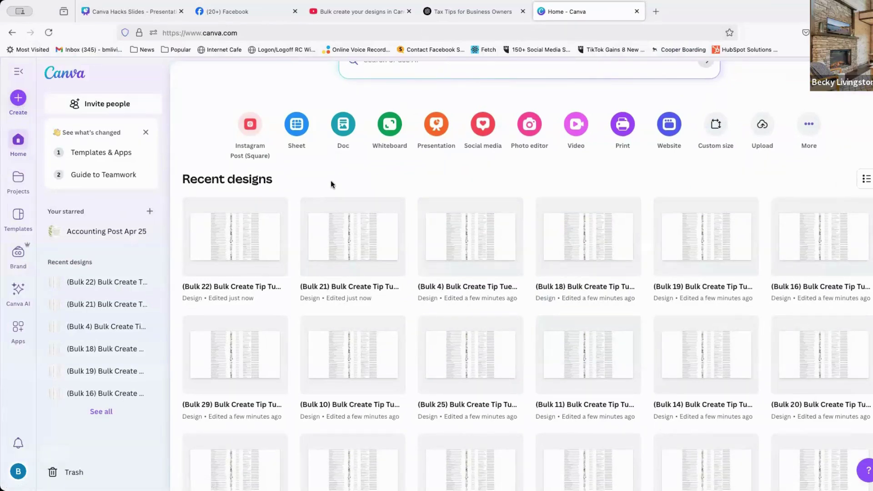
pyautogui.scroll(-1, 331, 184)
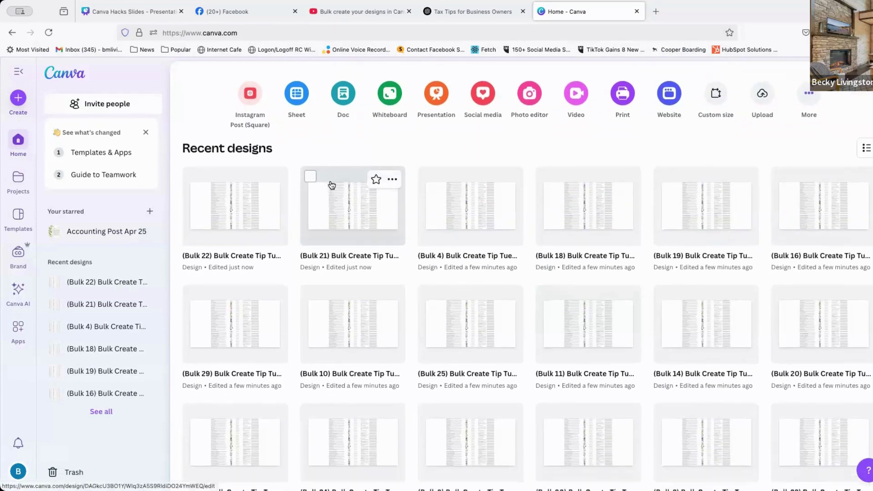
# - From Projects, open the 'Bulk created April 12, 2025' folder and its Bulk 22 design
pyautogui.click(20, 182)
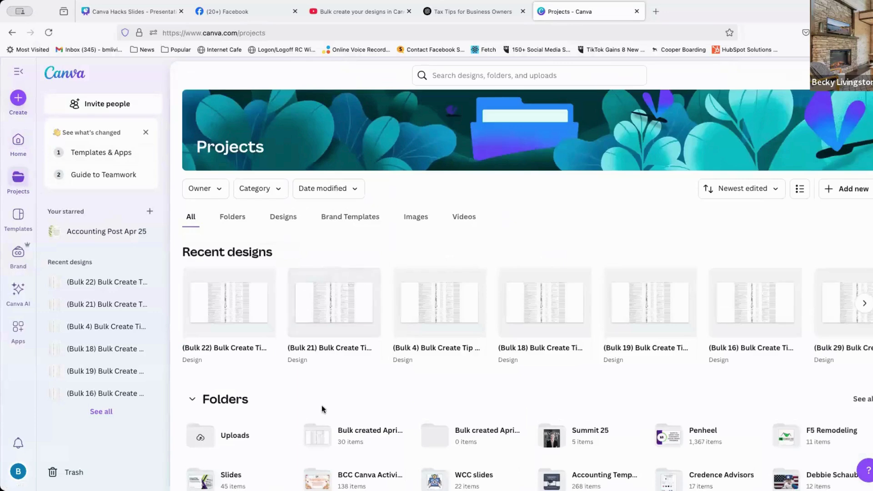
pyautogui.scroll(-3, 321, 405)
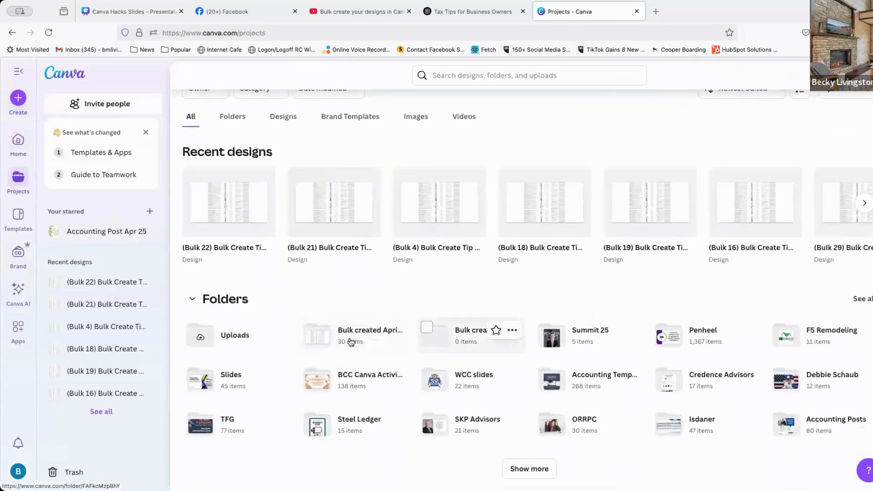
pyautogui.click(350, 341)
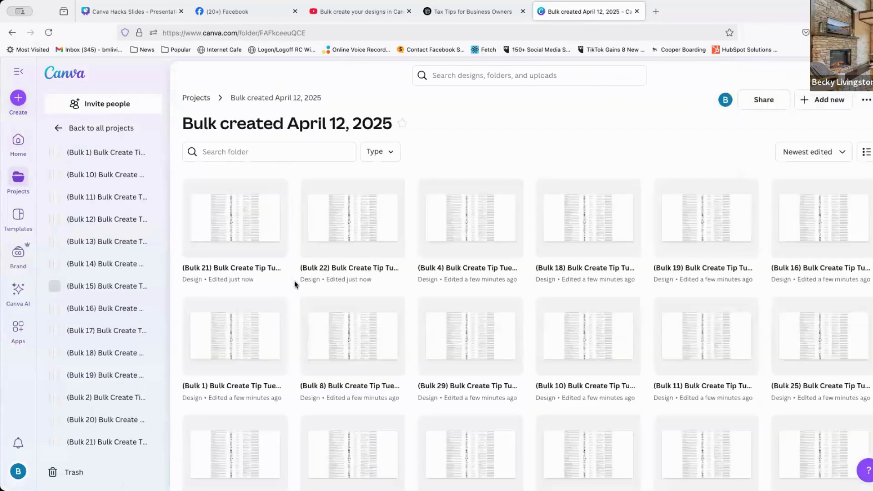
pyautogui.click(341, 124)
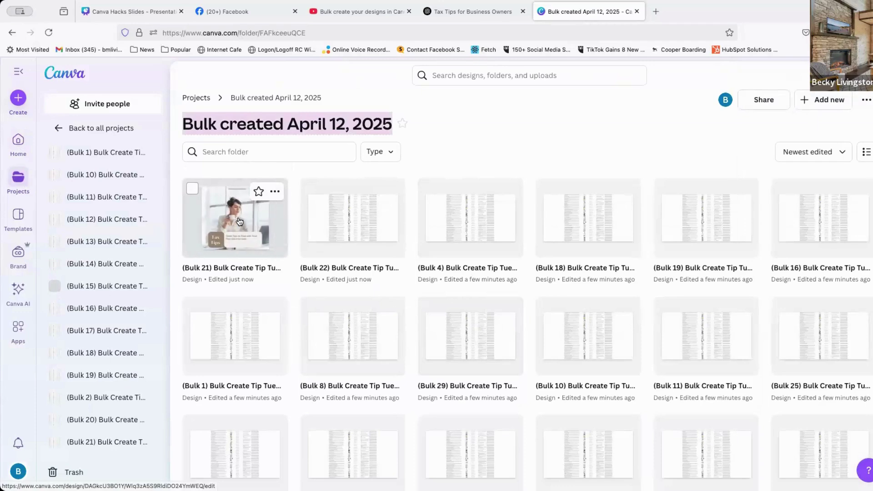
pyautogui.click(368, 232)
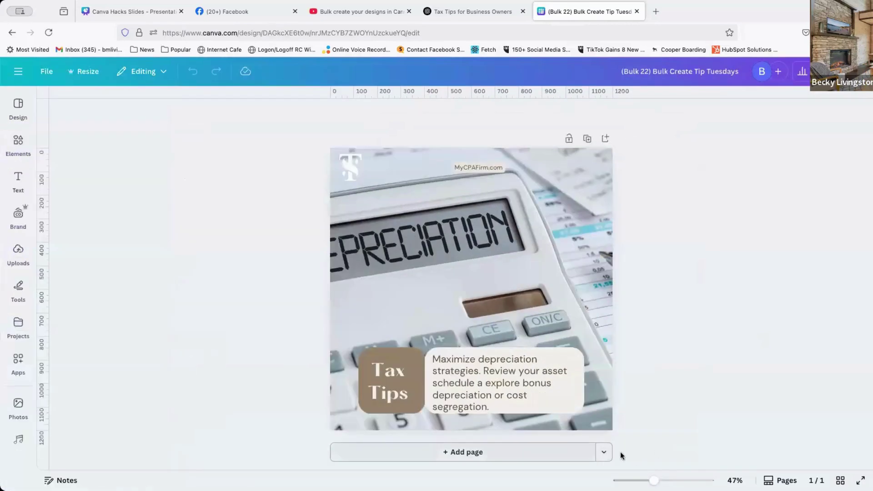
# - Glance at the Add page design types and the title, then return unchanged to the folder
pyautogui.click(604, 452)
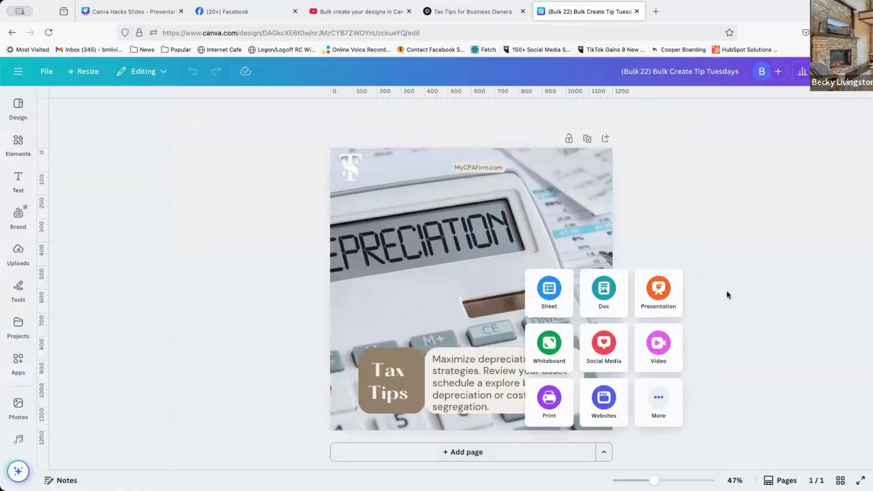
pyautogui.click(749, 240)
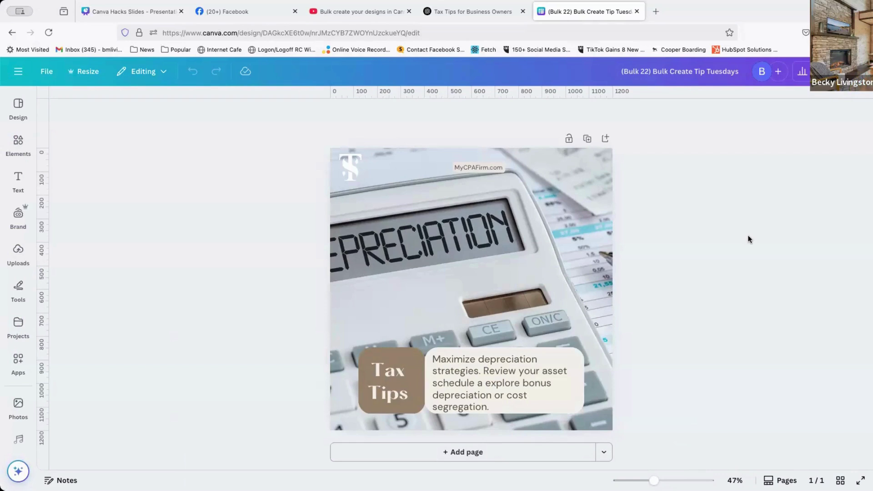
pyautogui.click(709, 71)
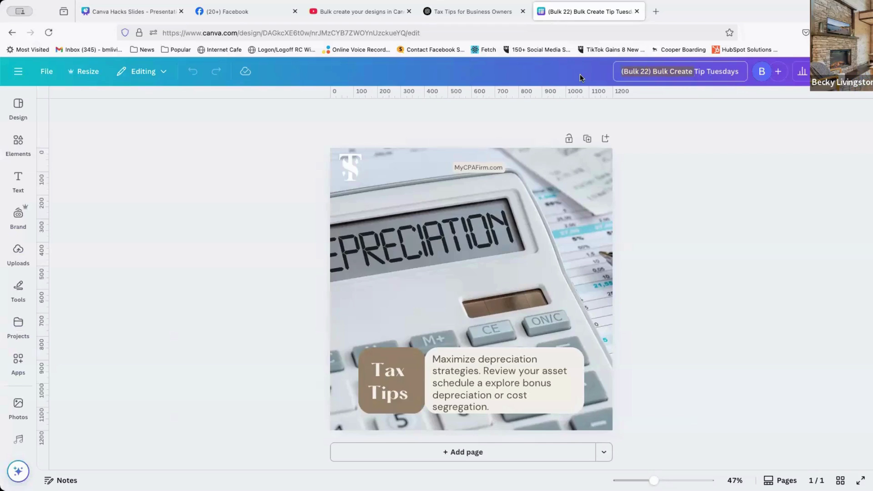
pyautogui.click(216, 134)
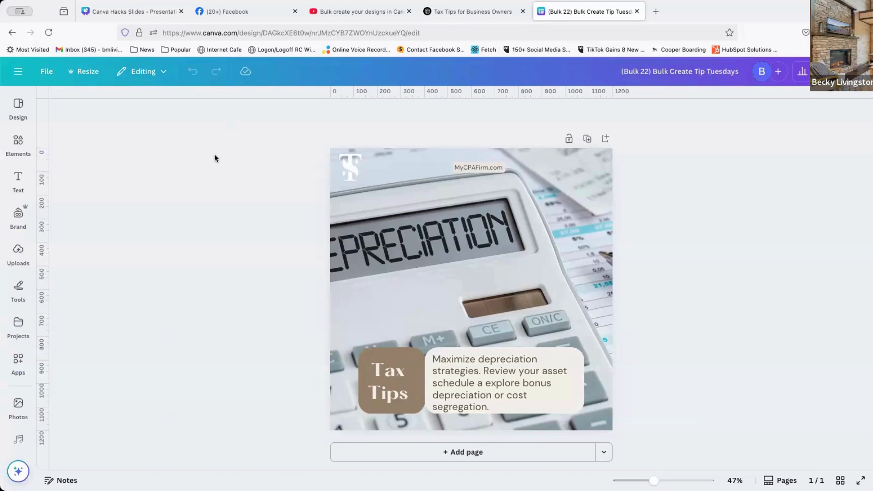
pyautogui.click(11, 32)
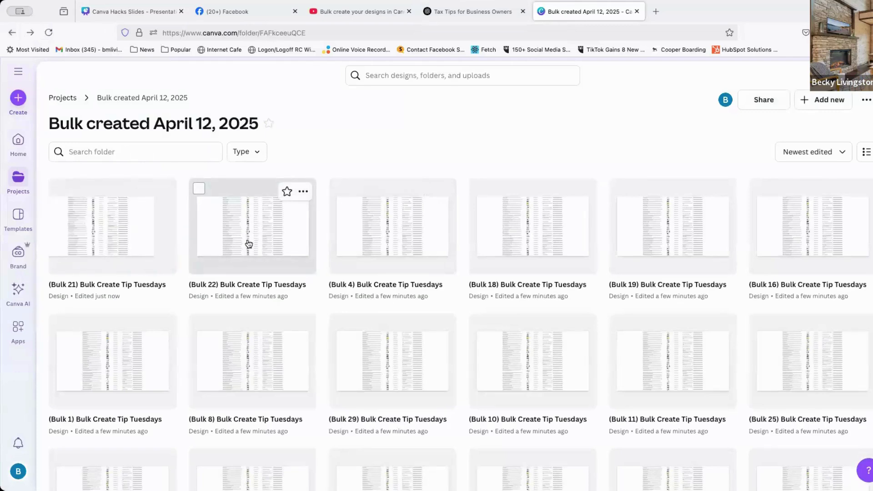
# - Find the Bulk 4 quarterly-taxes design in the folder grid and open it from its pencil icon
pyautogui.scroll(-6, 568, 390)
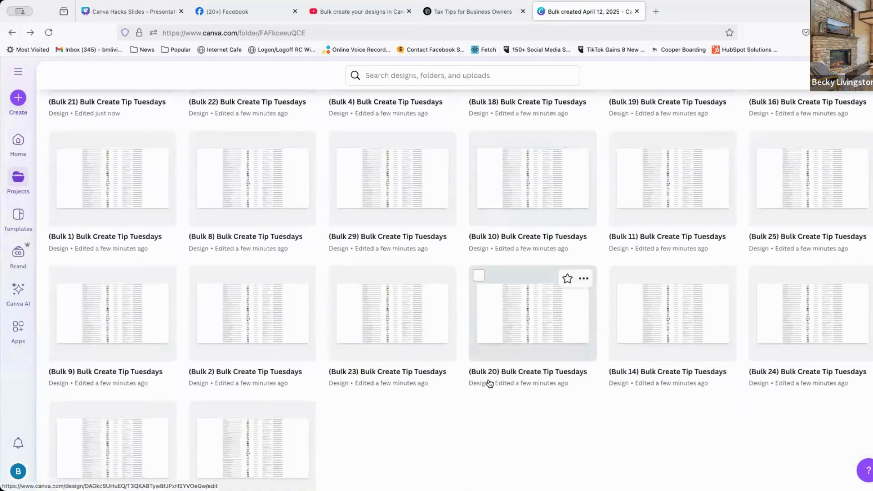
pyautogui.scroll(-1, 486, 378)
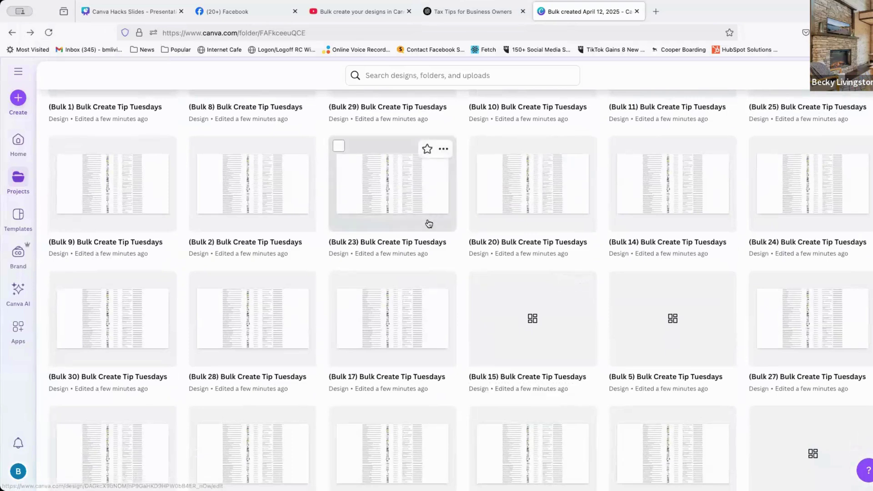
pyautogui.scroll(5, 427, 220)
pyautogui.scroll(1, 449, 217)
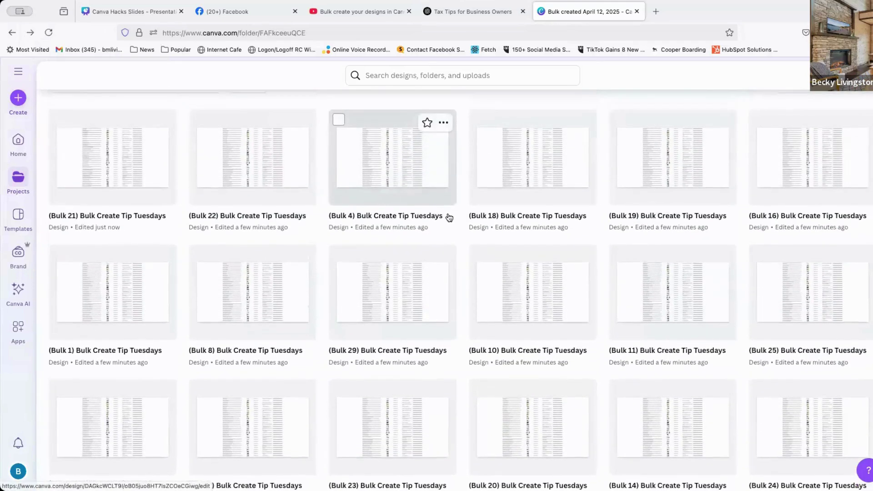
pyautogui.moveTo(418, 245); pyautogui.dragTo(393, 246)
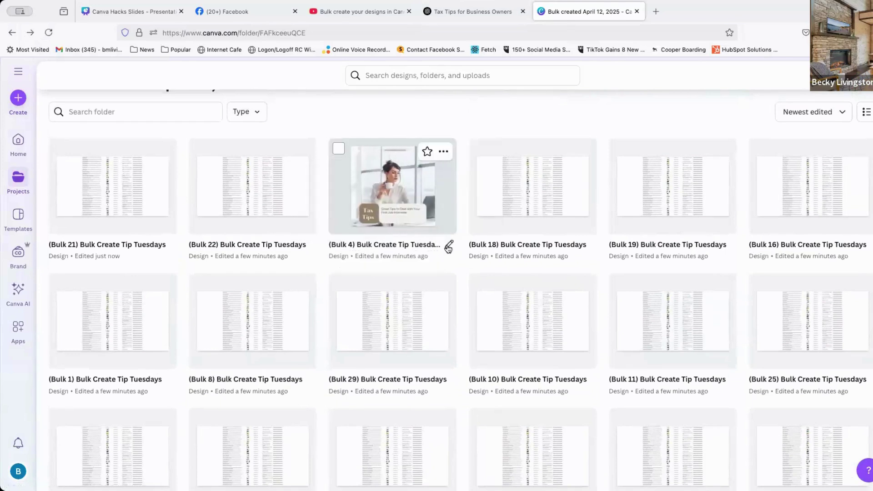
pyautogui.click(448, 244)
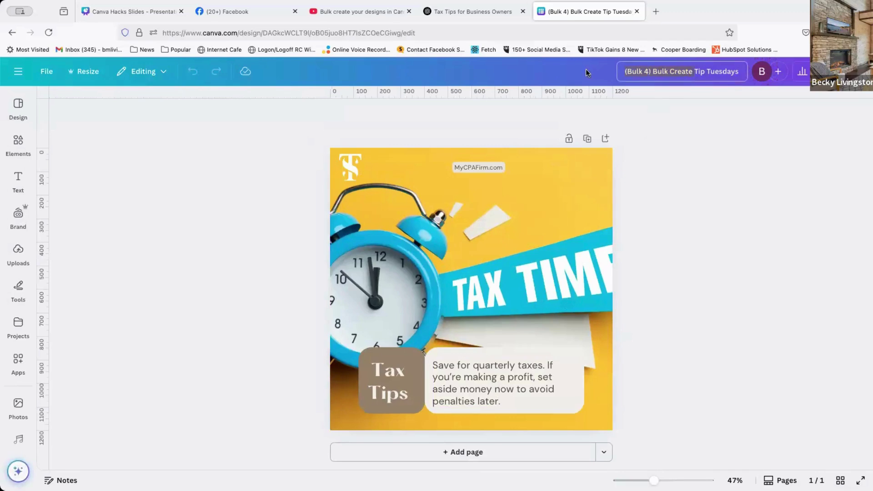
# - Retitle the Bulk 4 design 'Tax Tip Qtrly Taxes LI 1200x1200' and go back to the folder
pyautogui.write('Tax Tip')
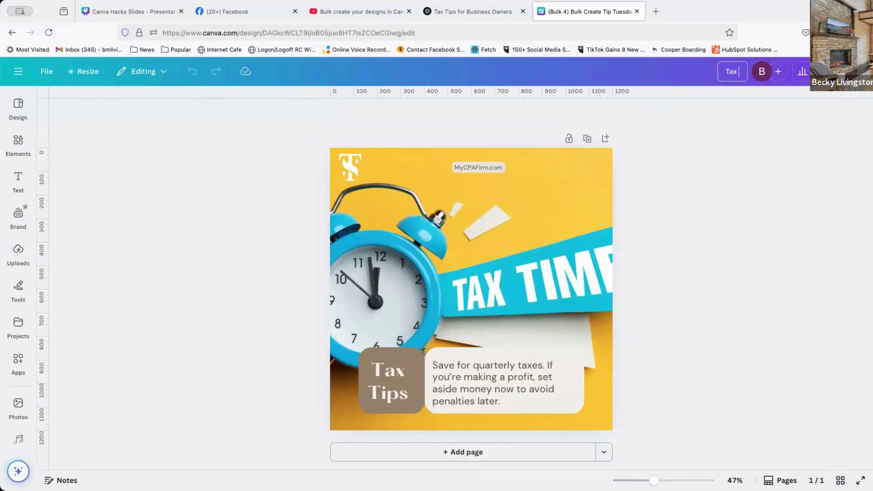
pyautogui.write('rly Taxes LI 1')
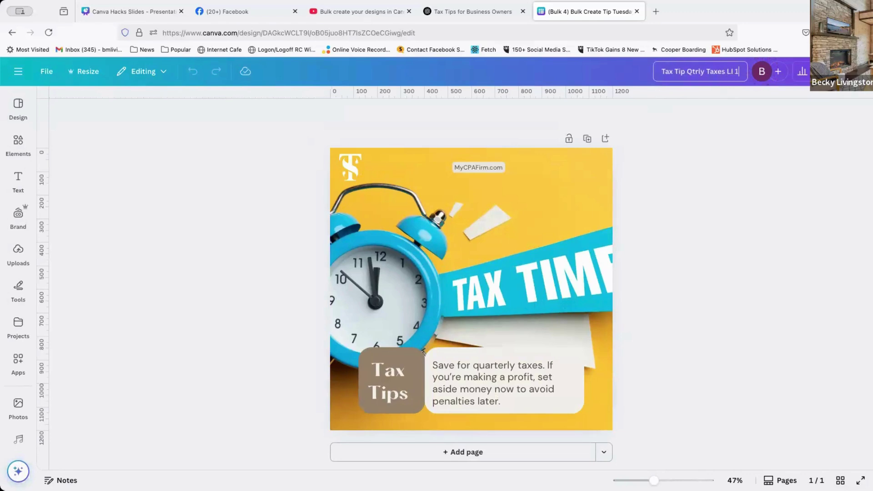
pyautogui.write('200x1200')
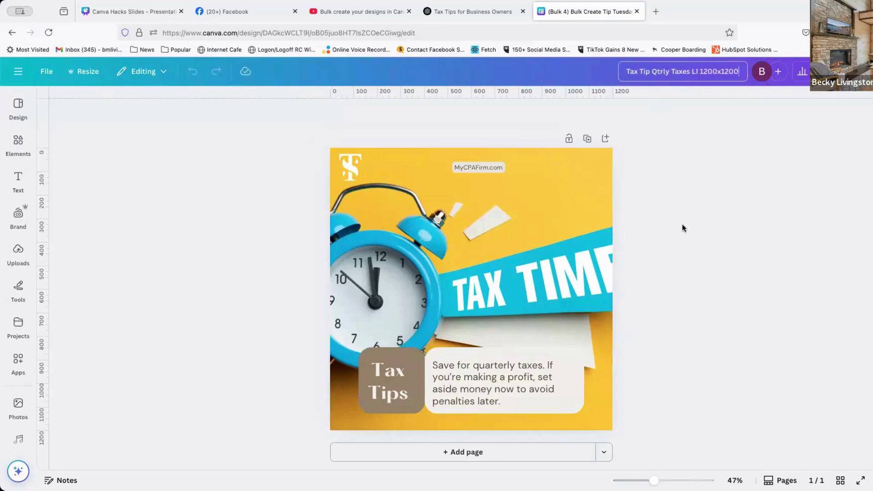
pyautogui.press('Return')
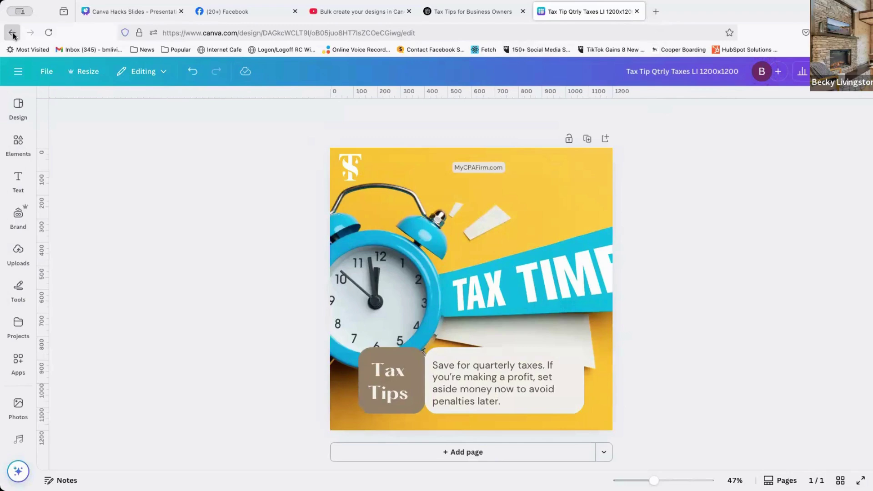
pyautogui.click(13, 33)
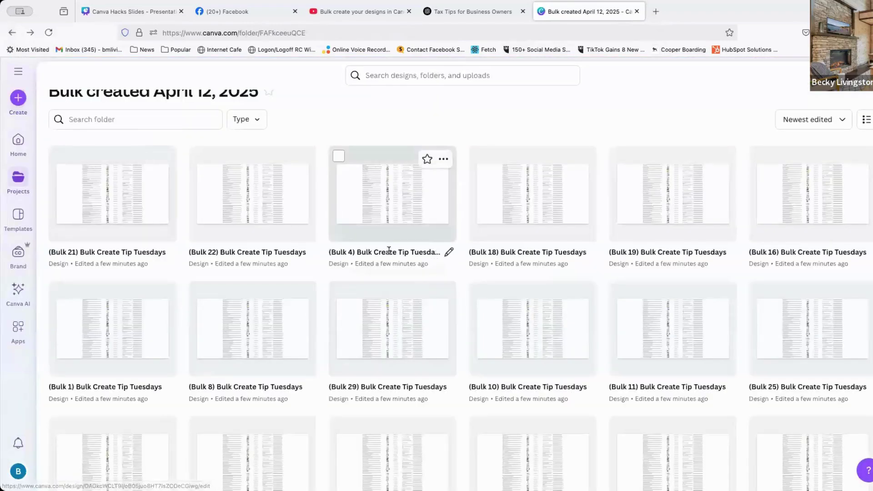
pyautogui.scroll(-8, 390, 250)
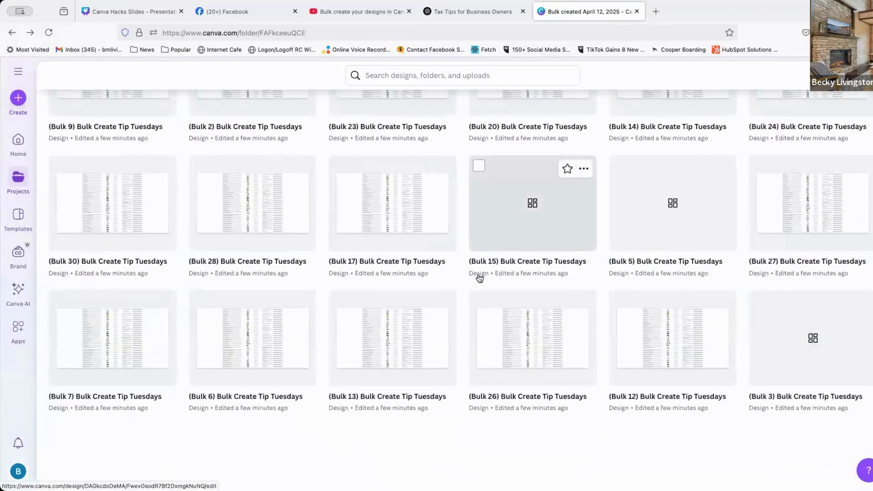
pyautogui.scroll(8, 479, 278)
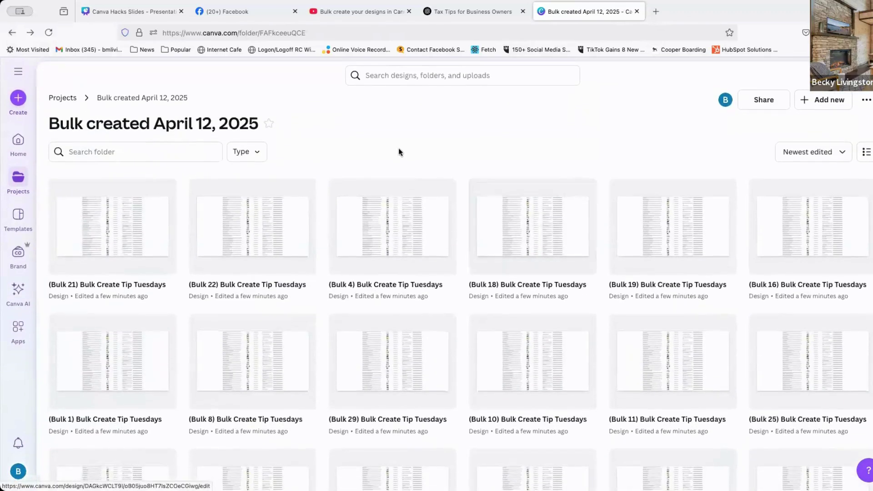